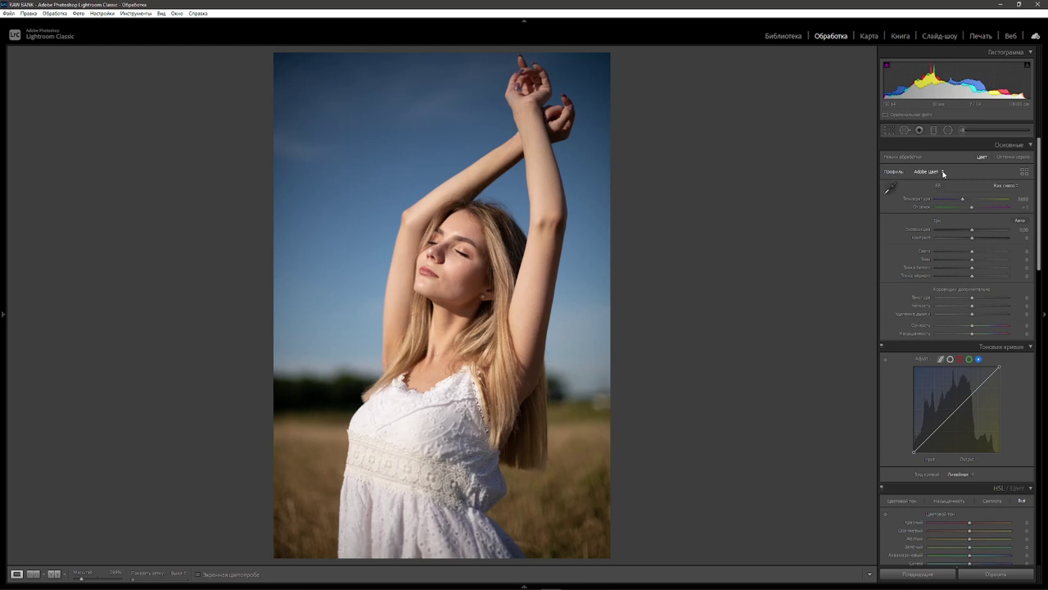
Compare the Adobe Standard and Adobe Vivid profiles, then settle on Adobe Portrait
click(944, 173)
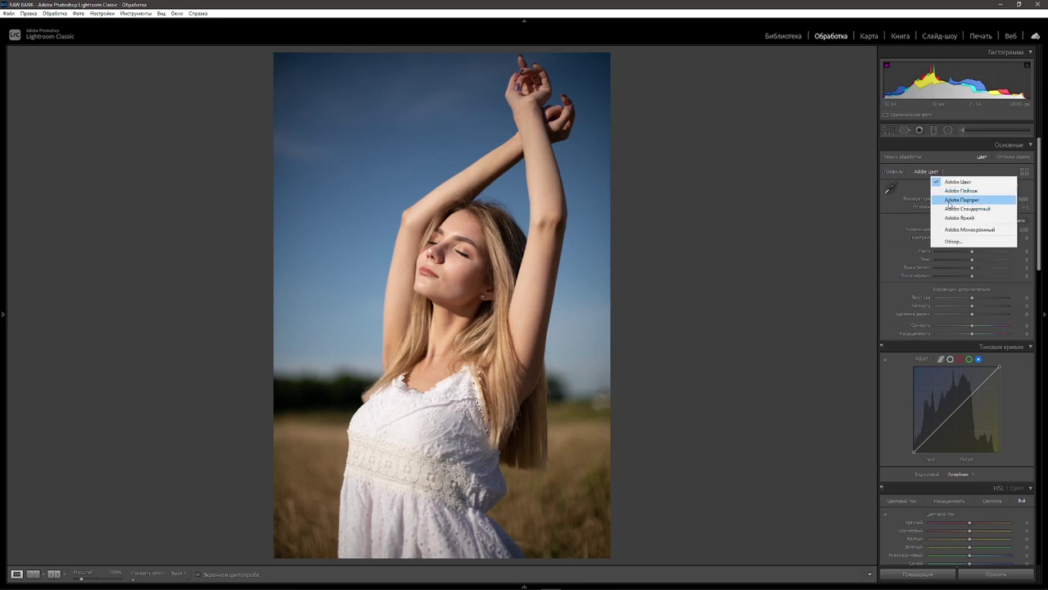
click(949, 201)
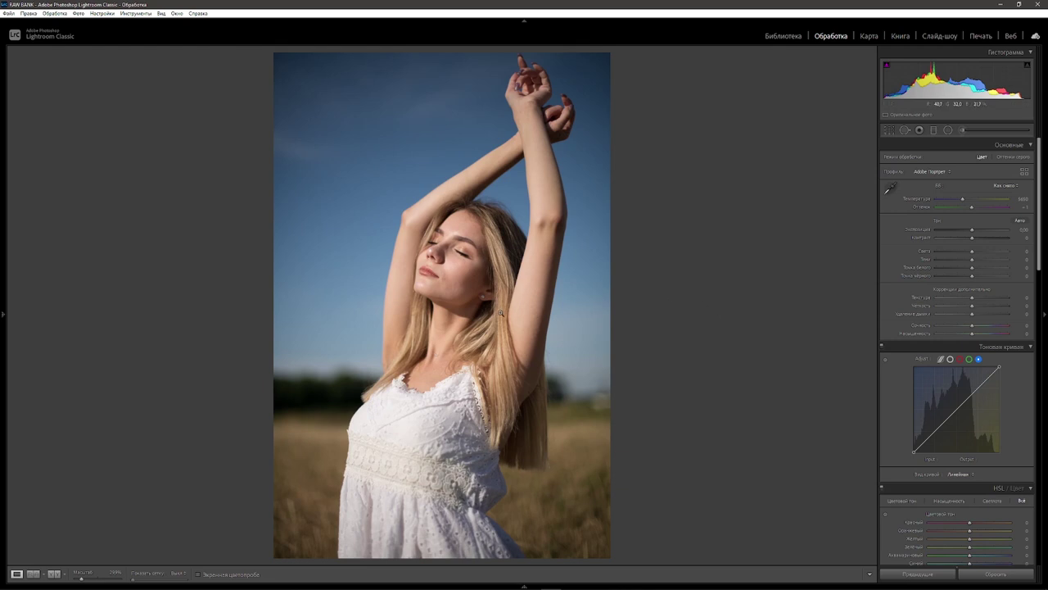
click(952, 172)
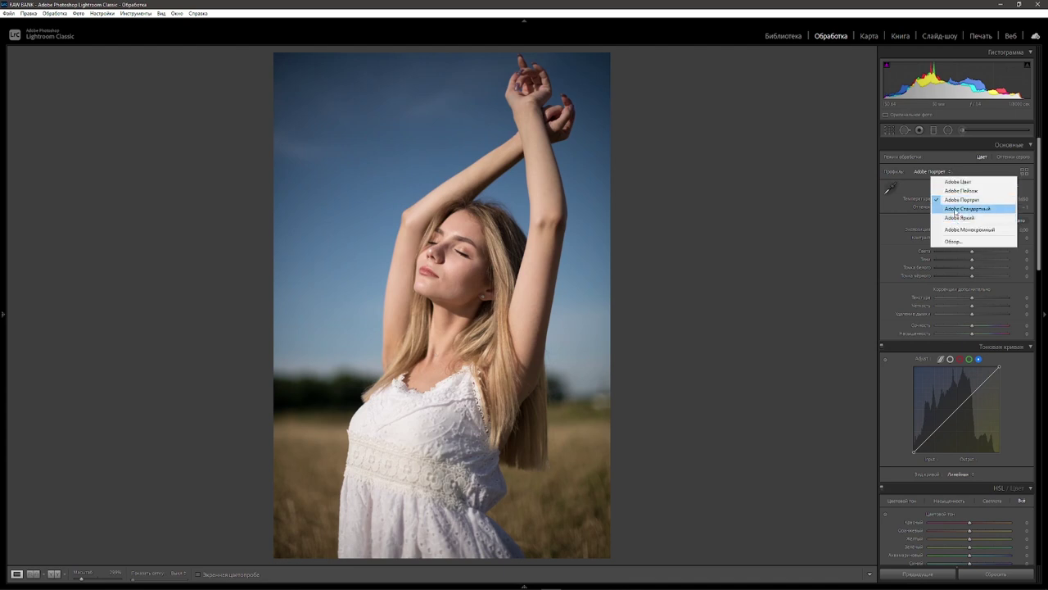
click(965, 208)
click(962, 175)
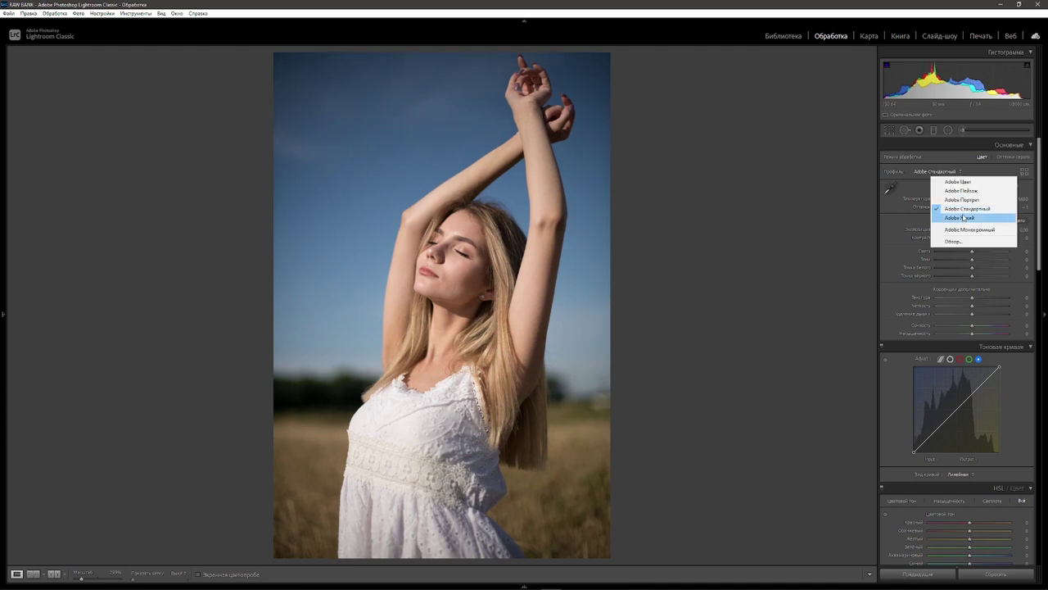
click(963, 218)
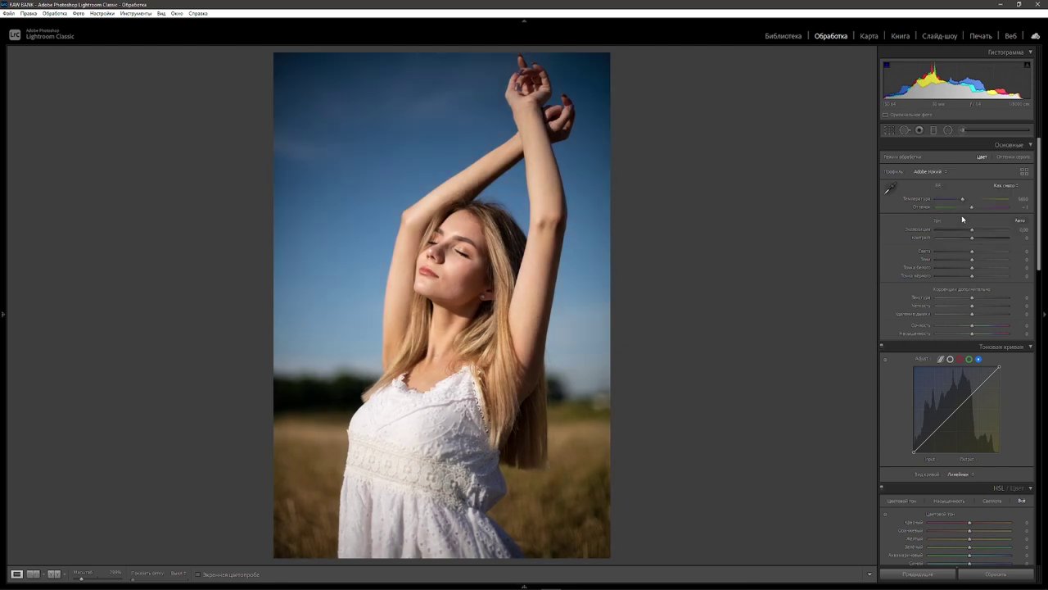
click(946, 174)
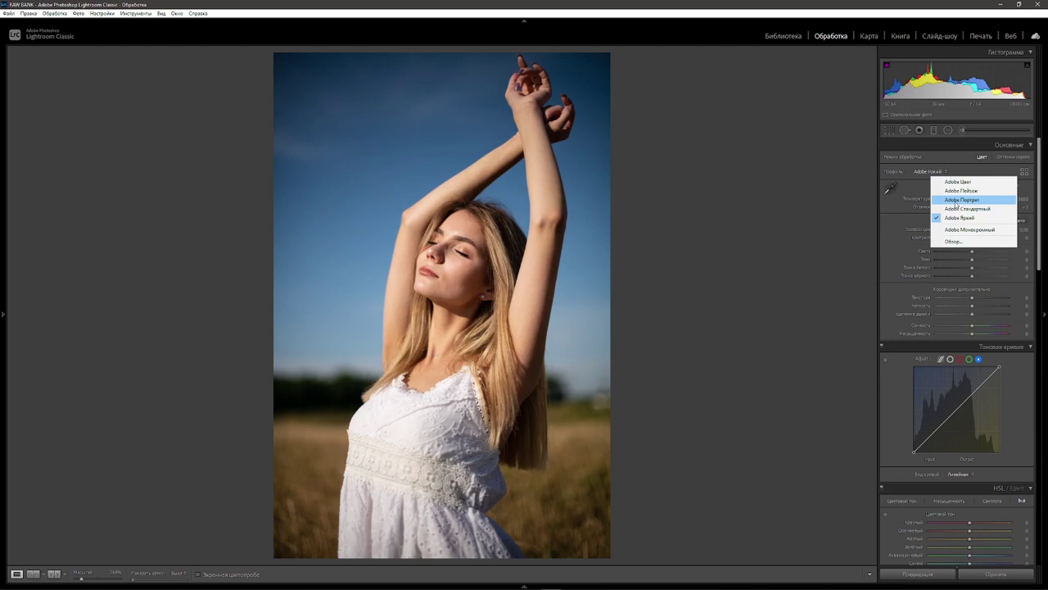
click(958, 200)
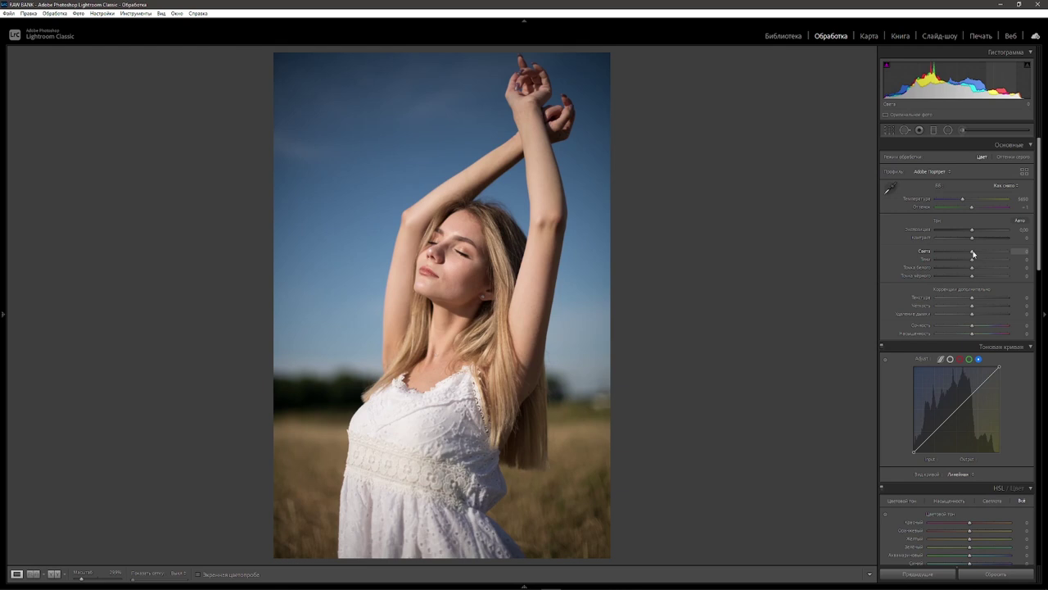
Push Highlights to its 100 limit and settle Shadows at +75 after trying +100
mouse_move(973, 254)
mouse_down()
mouse_move(992, 262)
mouse_move(936, 254)
mouse_up()
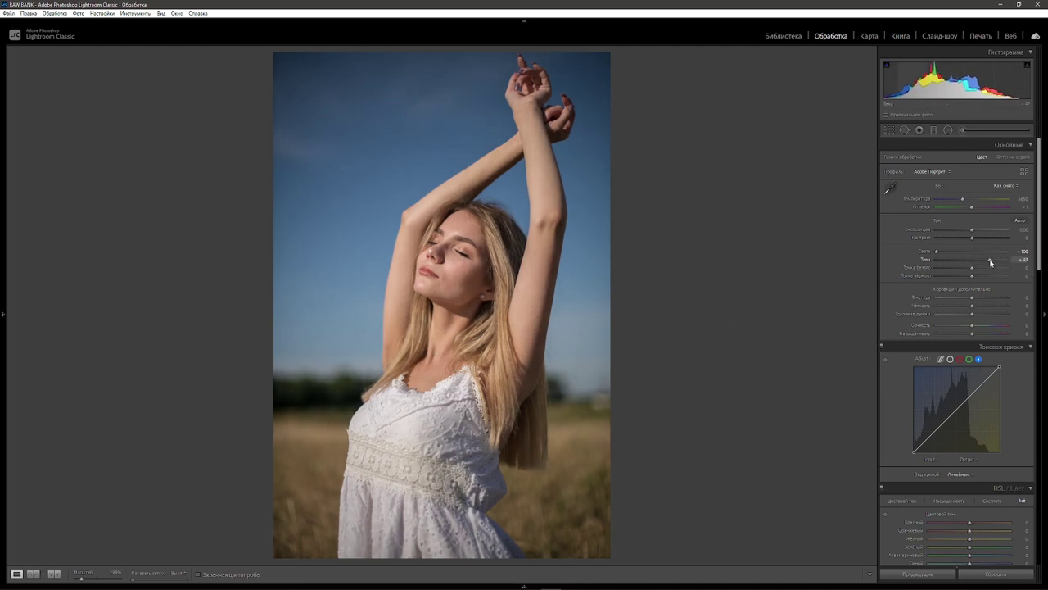
drag(973, 261, 1012, 261)
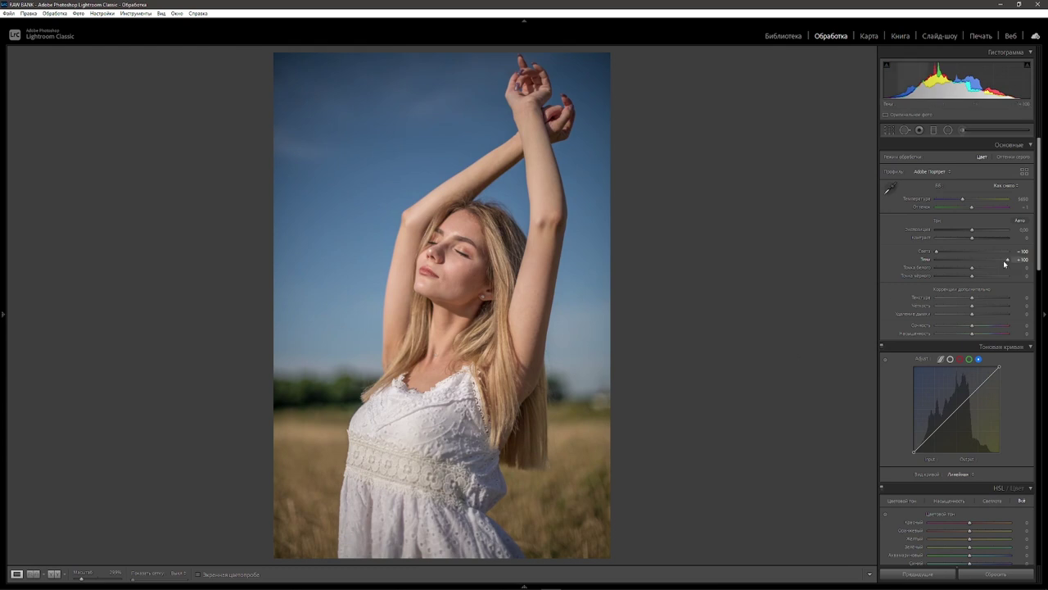
drag(1003, 259, 998, 260)
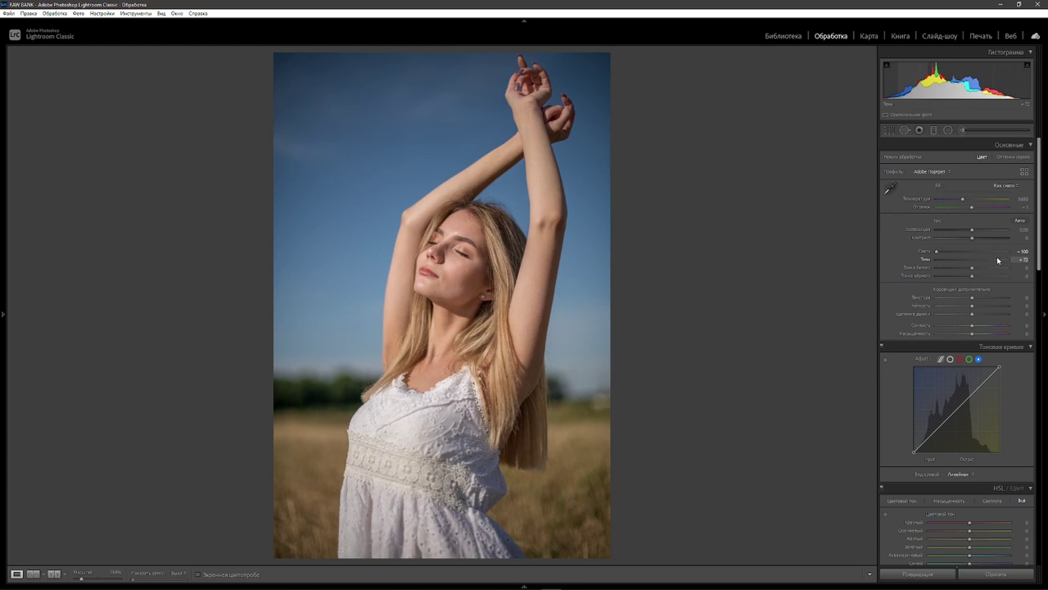
drag(998, 260, 999, 260)
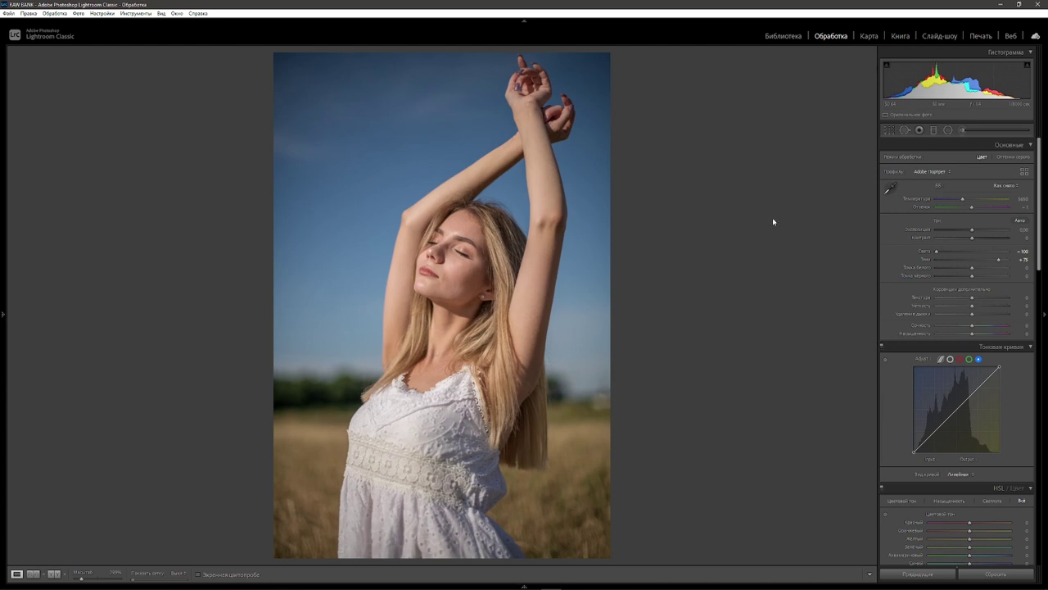
Turn on clipping indicators, then set Blacks to -14 and Whites to about +49
click(886, 66)
drag(972, 276, 956, 276)
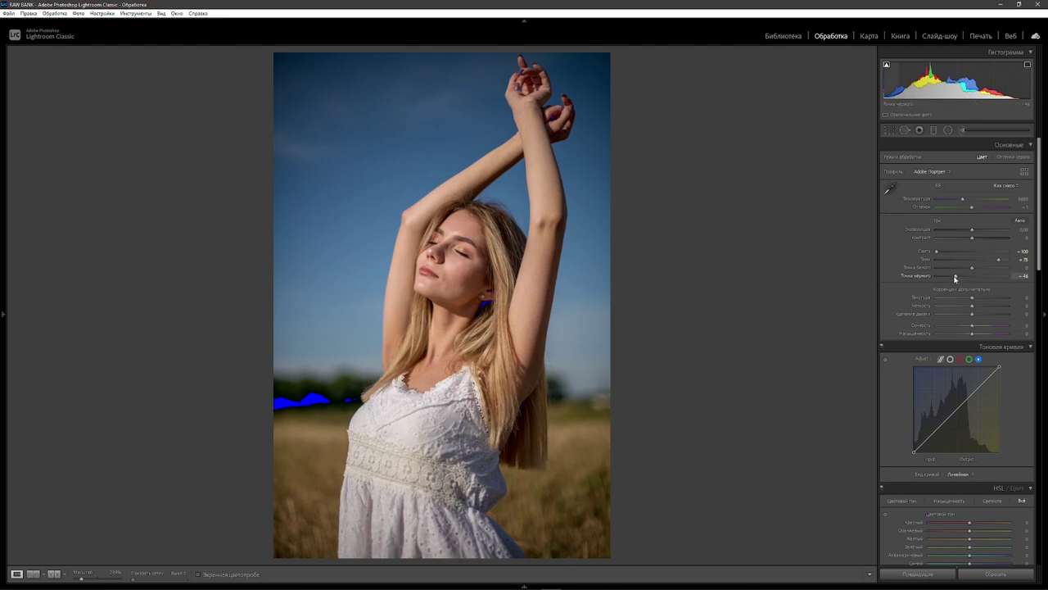
drag(956, 276, 967, 280)
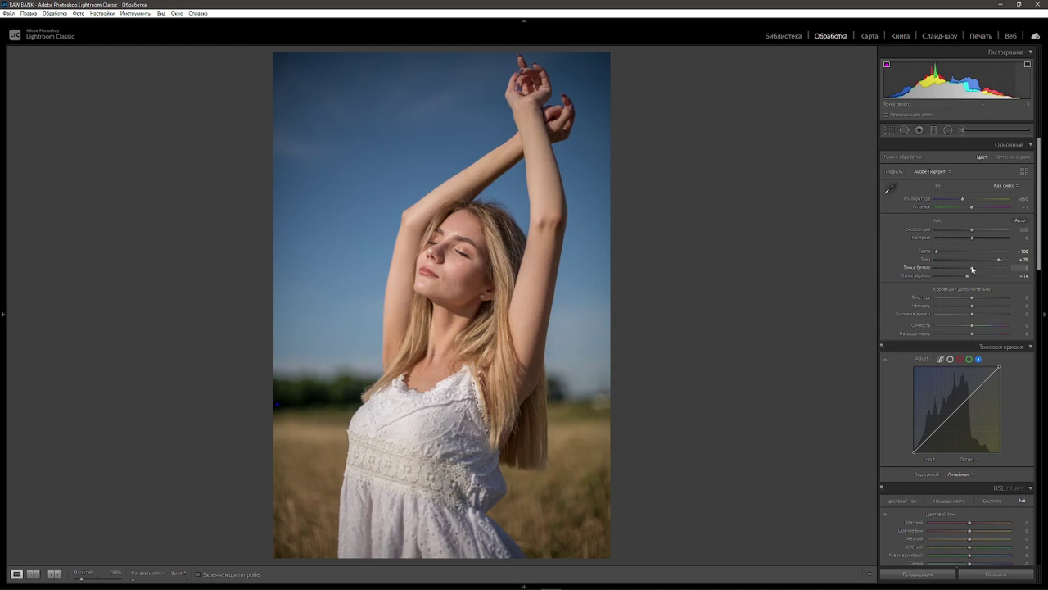
drag(972, 269, 1001, 269)
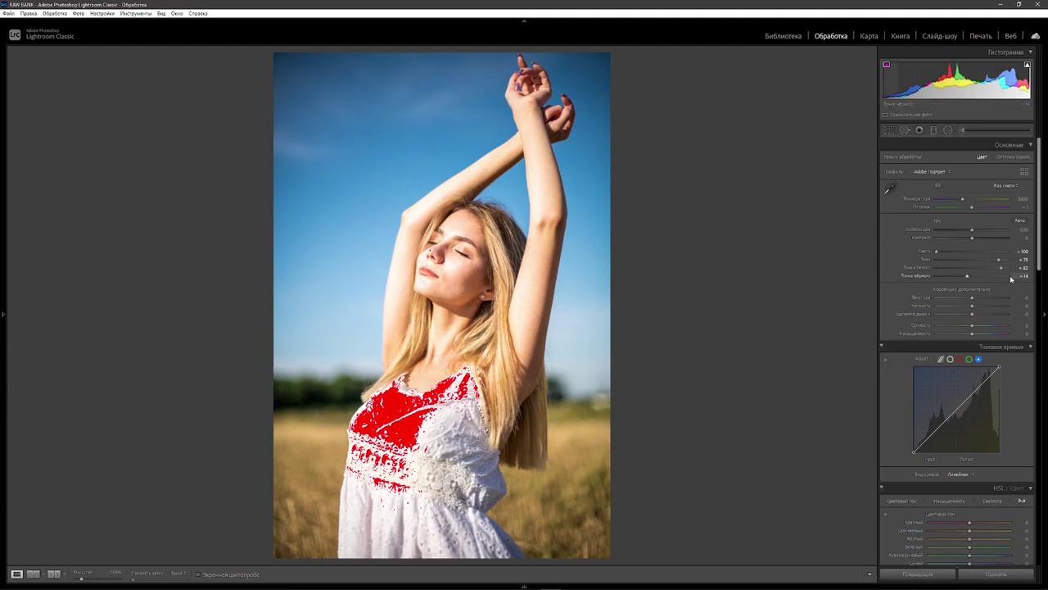
drag(1000, 268, 990, 271)
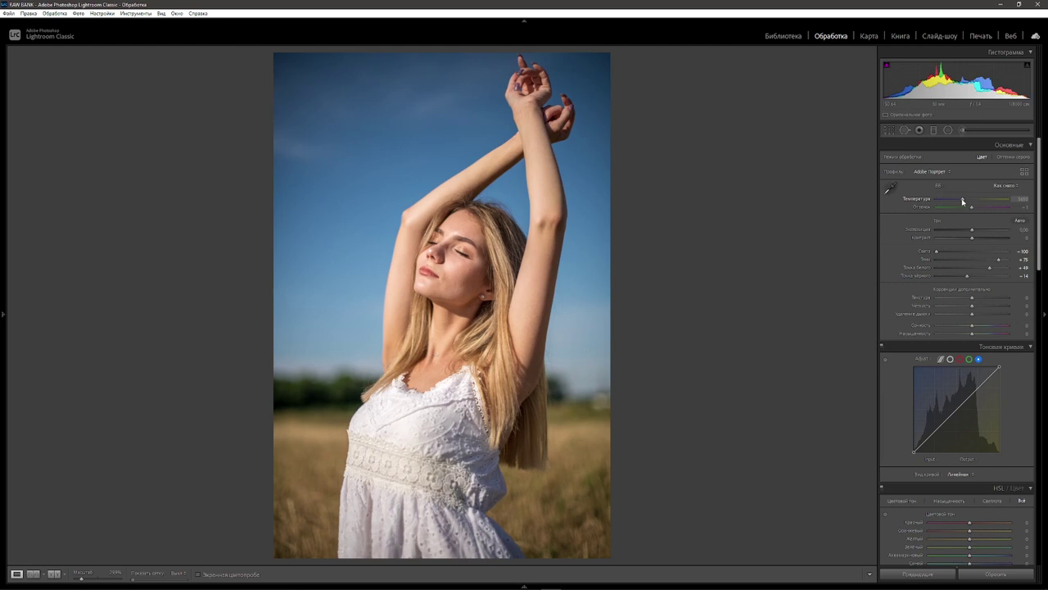
Try a warmer Temperature of 7000, then revert white balance to As Shot and bring HSL into view
drag(964, 201, 972, 199)
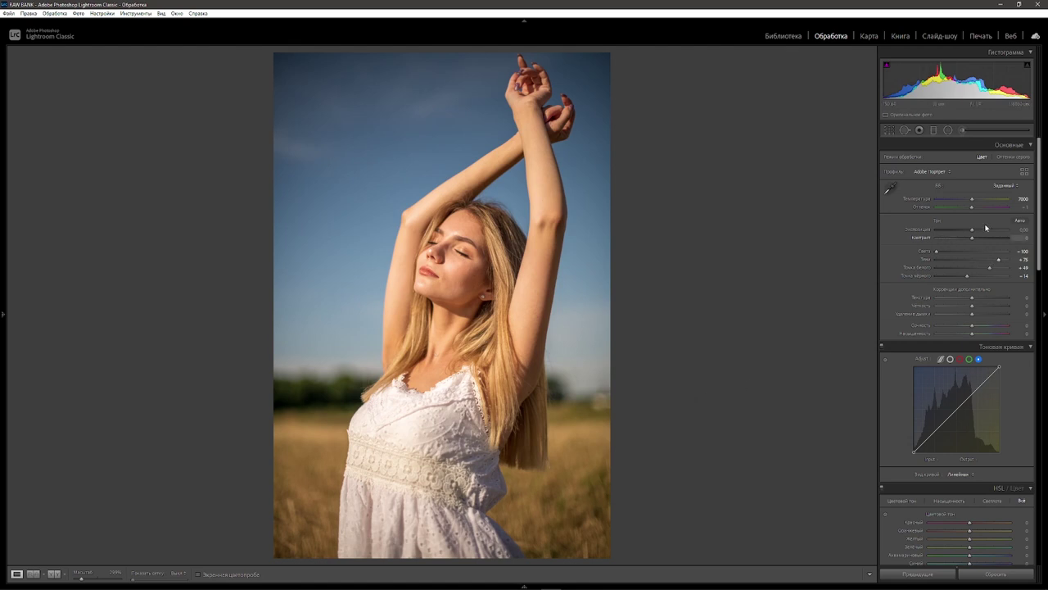
click(1018, 187)
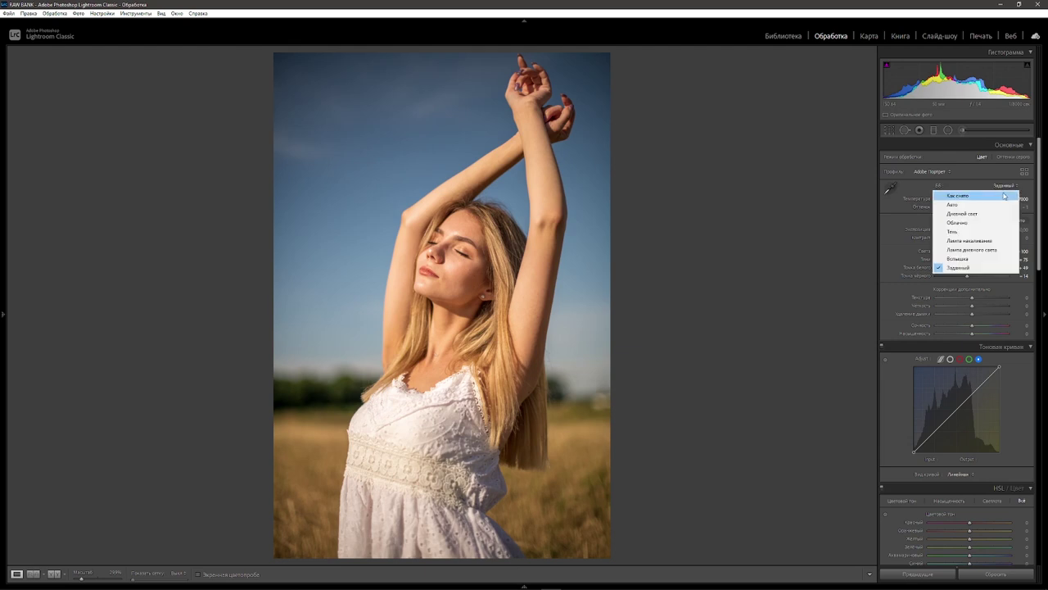
click(958, 195)
scroll(1039, 260, down, 5)
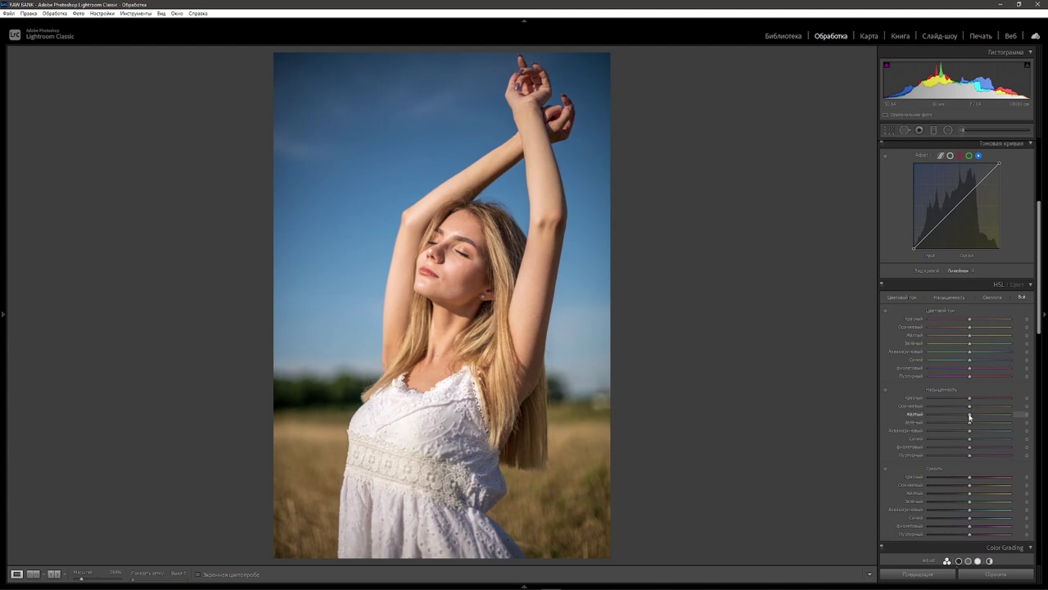
Boost Yellow saturation to +100 and inspect the face and arms at 100% zoom
drag(970, 416, 1011, 415)
click(559, 270)
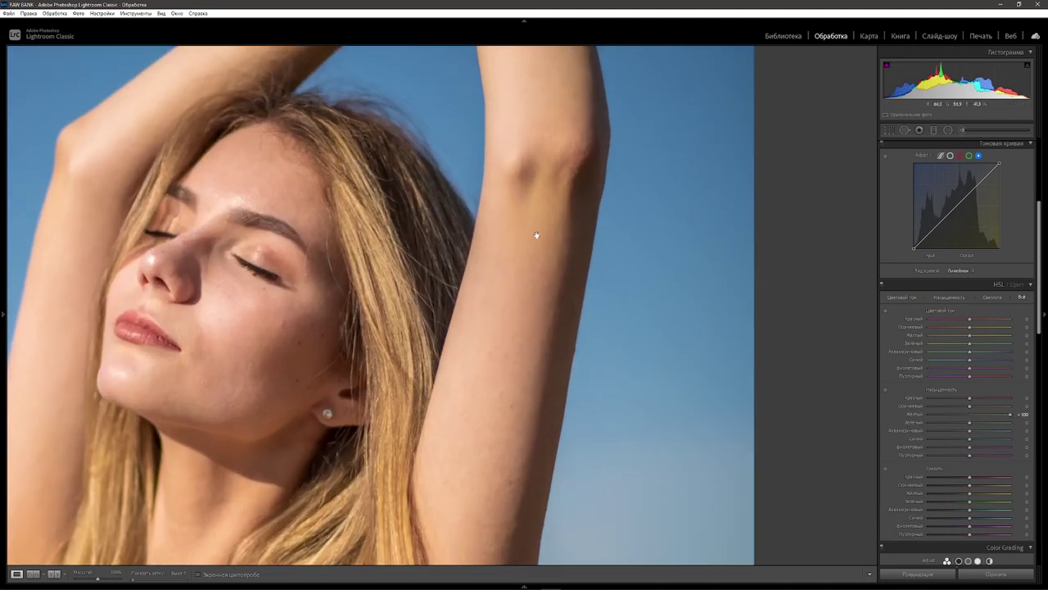
mouse_move(262, 293)
mouse_down()
mouse_move(557, 427)
mouse_move(587, 117)
mouse_up()
mouse_move(684, 259)
mouse_down()
mouse_move(712, 95)
mouse_move(602, 296)
mouse_move(595, 496)
mouse_up()
drag(683, 360, 650, 323)
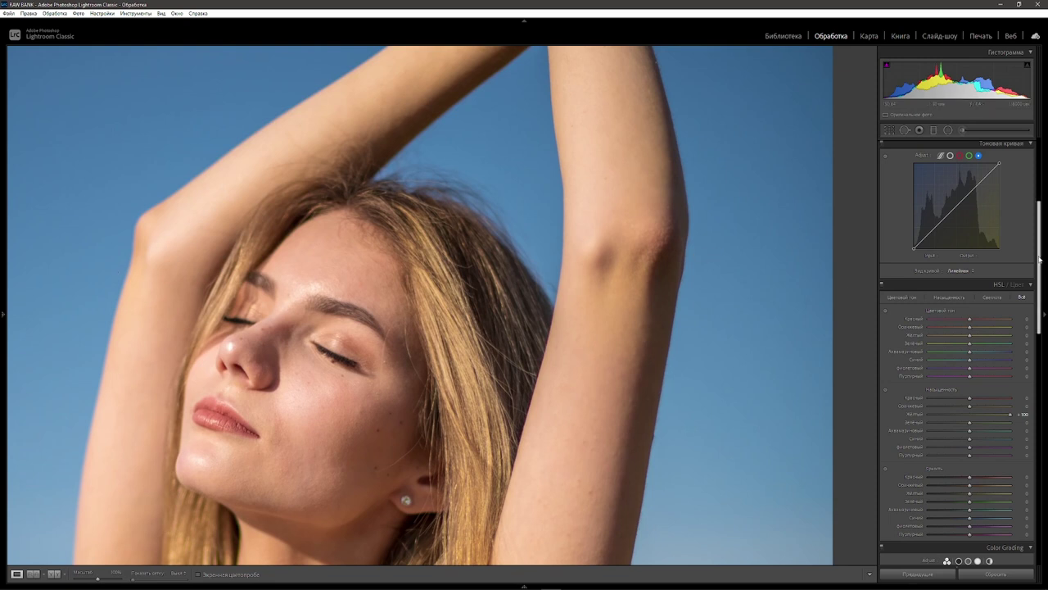
Set a custom white balance Temperature of 5540
drag(1039, 259, 1039, 197)
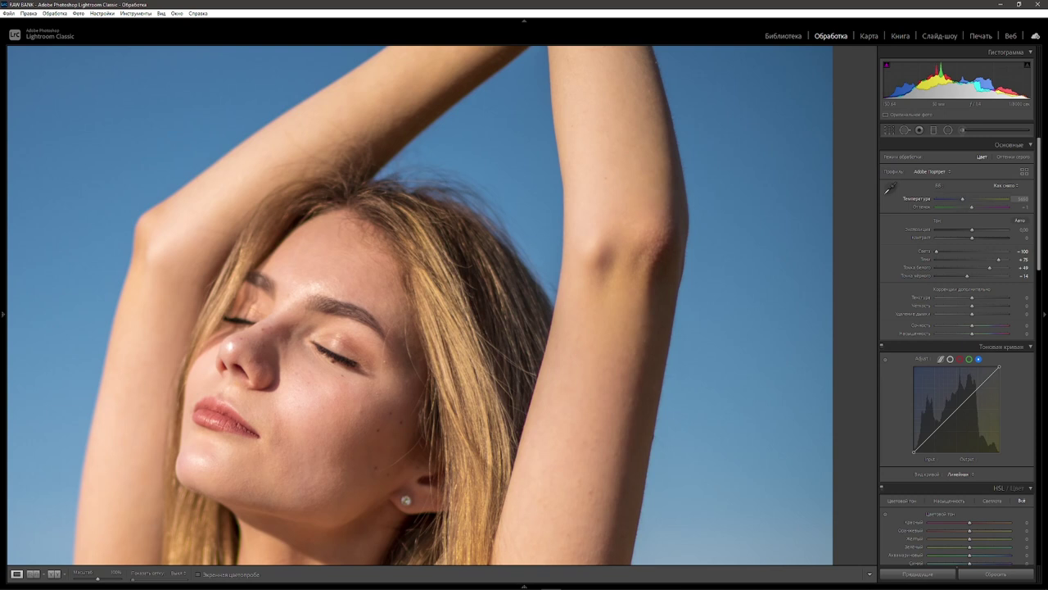
drag(963, 198, 962, 198)
drag(961, 198, 961, 199)
Return to Fit view and reset Yellow saturation from +100 to 0
click(595, 418)
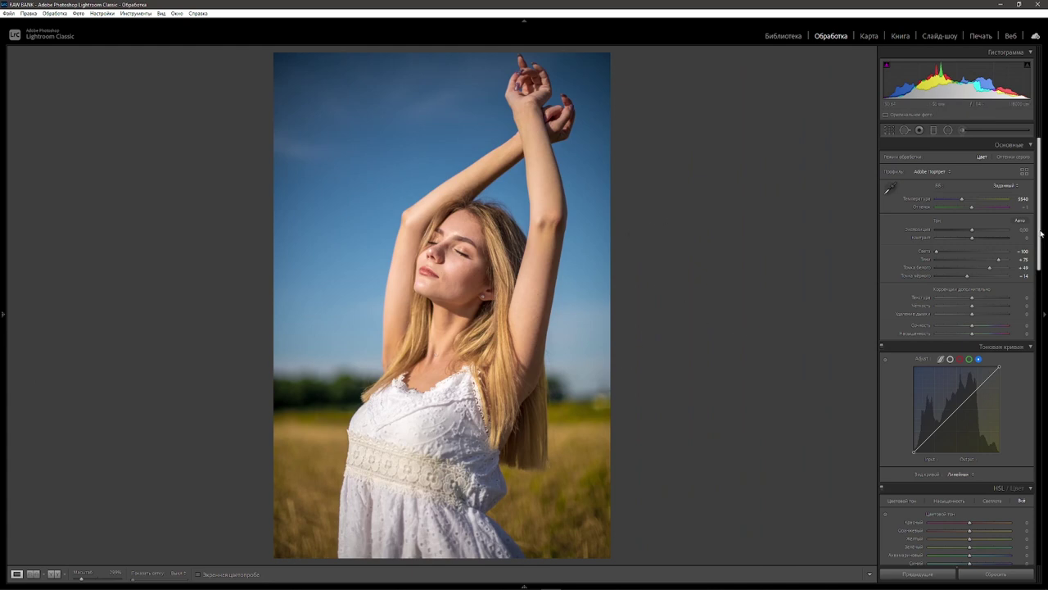
drag(1041, 234, 1041, 308)
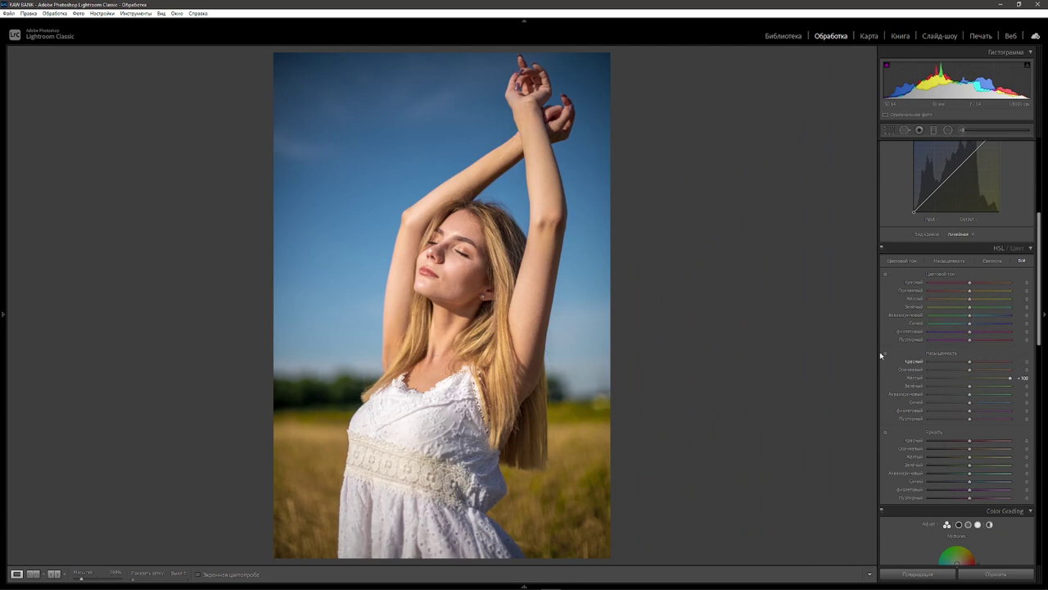
double_click(1011, 377)
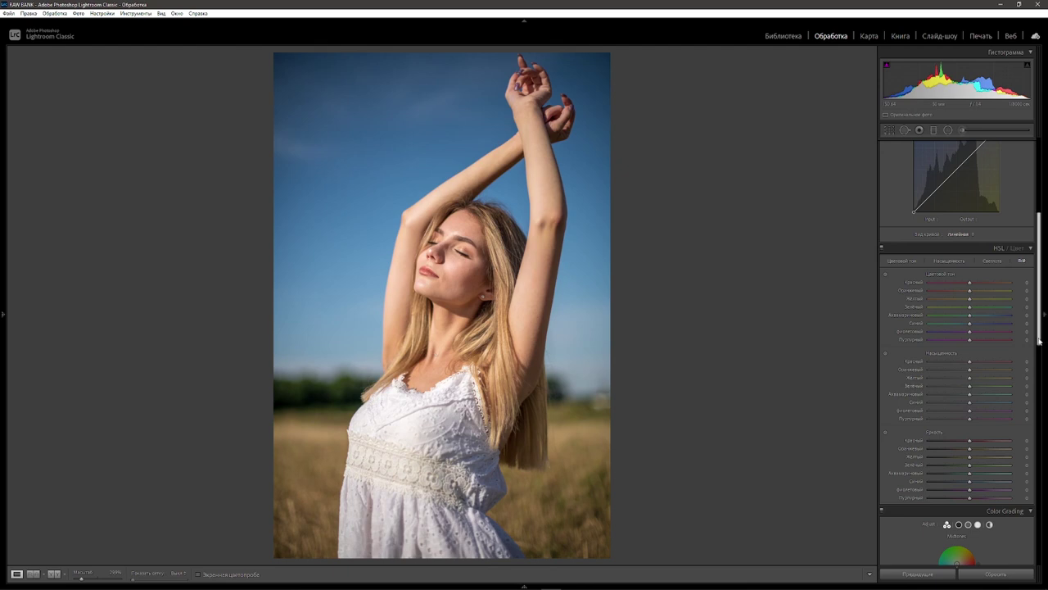
scroll(1039, 340, up, 3)
scroll(1038, 341, up, 2)
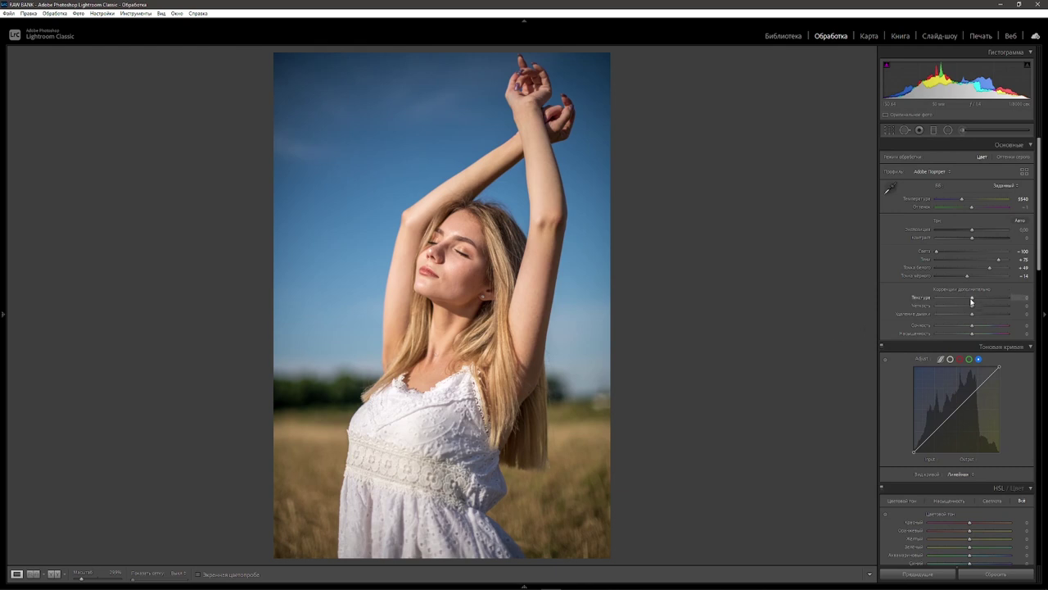
Set Texture to about +14, comparing values on the skin at 100% zoom
drag(973, 298, 987, 300)
click(473, 266)
drag(456, 247, 460, 403)
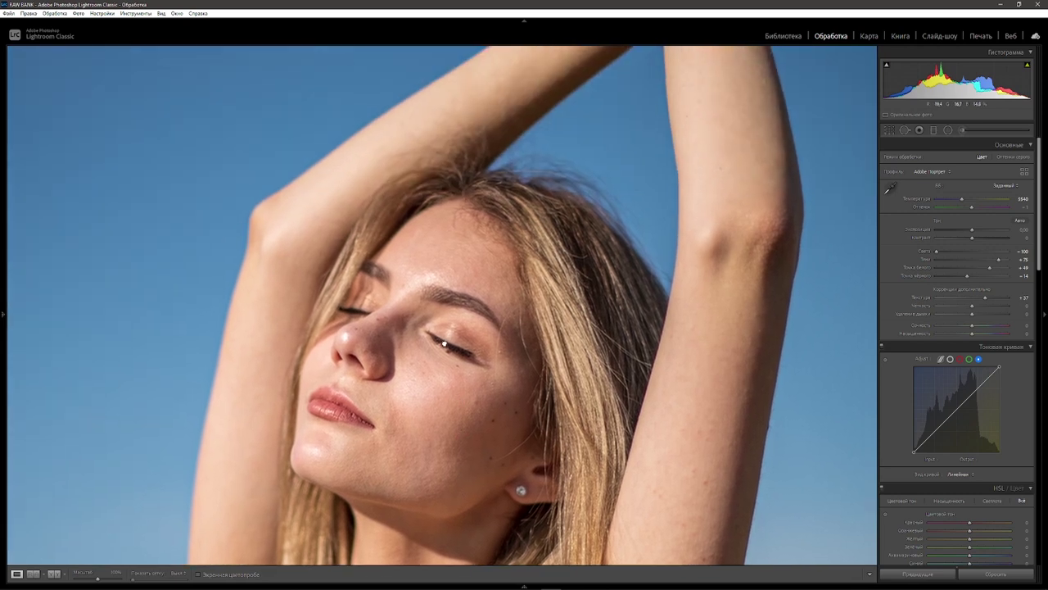
drag(446, 336, 449, 307)
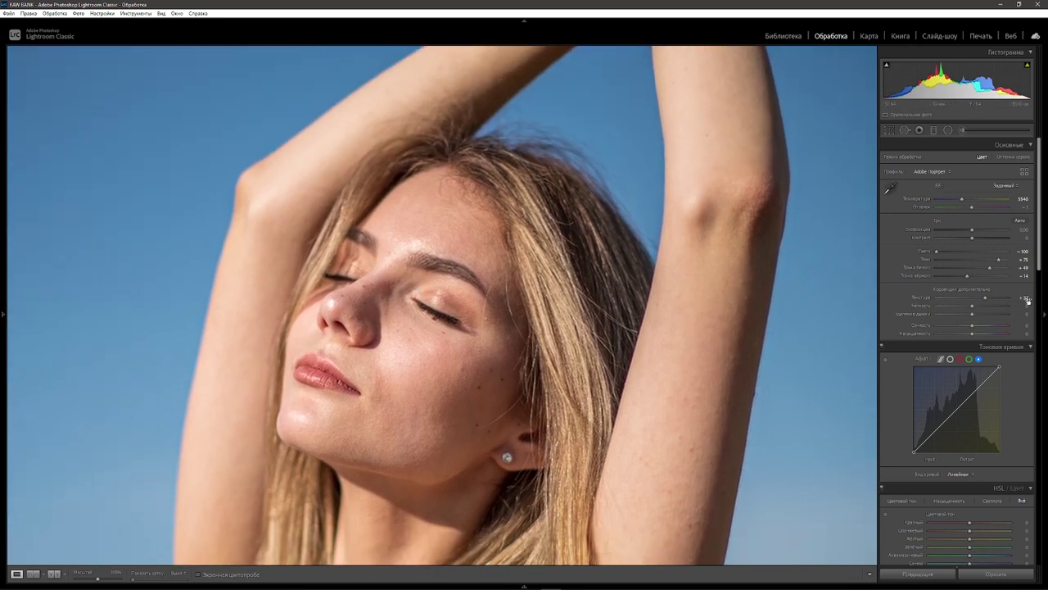
drag(985, 298, 978, 300)
drag(979, 301, 985, 300)
drag(972, 301, 966, 301)
drag(966, 301, 966, 301)
Set Clarity to a slight +6 after previewing a strong boost and resetting it
drag(974, 306, 999, 307)
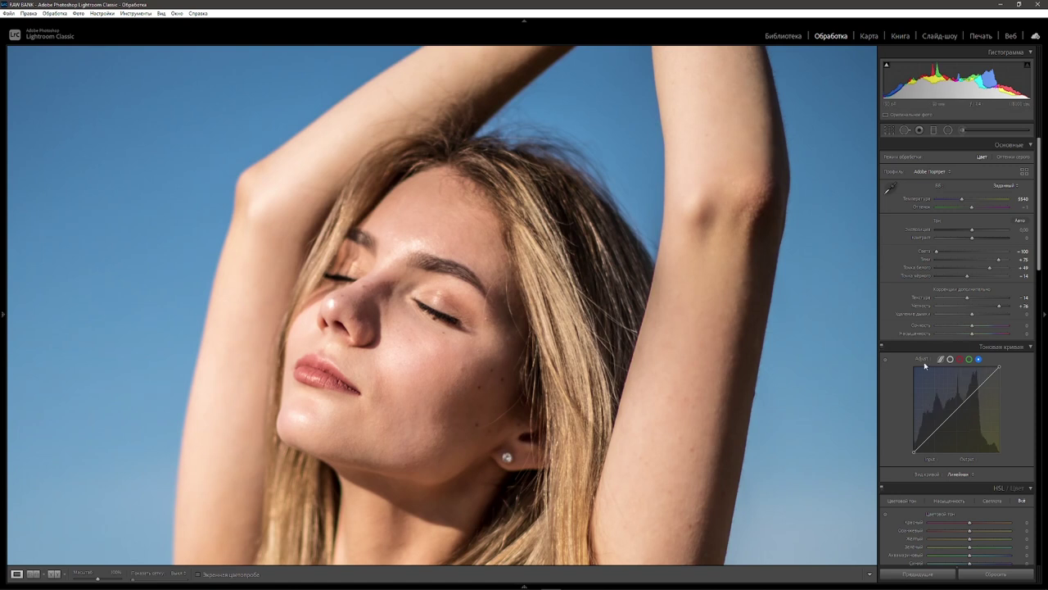
double_click(921, 306)
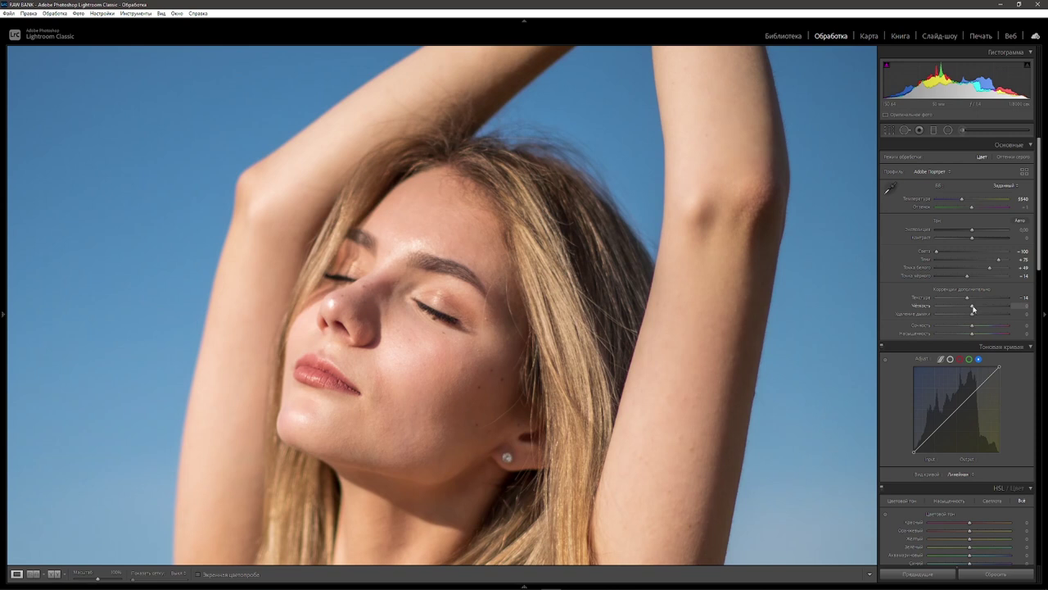
drag(973, 309, 976, 309)
click(724, 437)
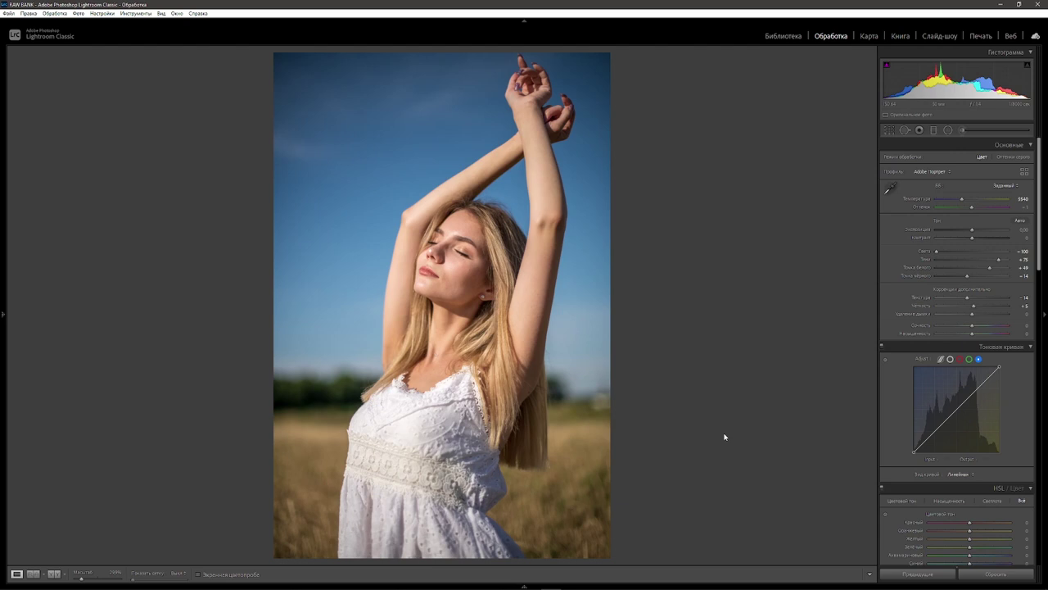
Lift the RGB point curve's black point slightly to fade the shadows
click(950, 359)
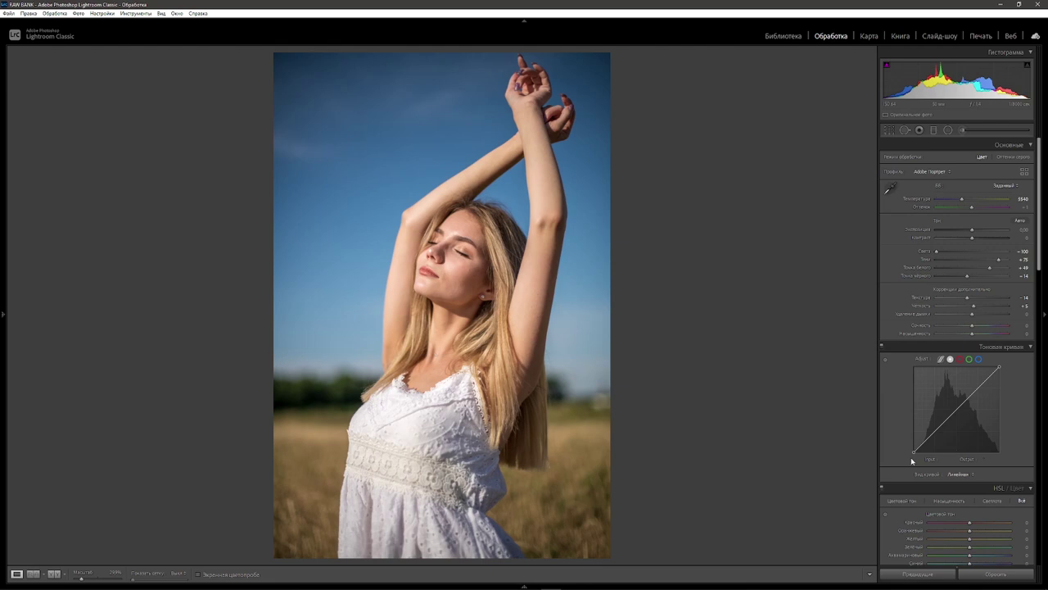
key(alt)
drag(914, 452, 901, 432)
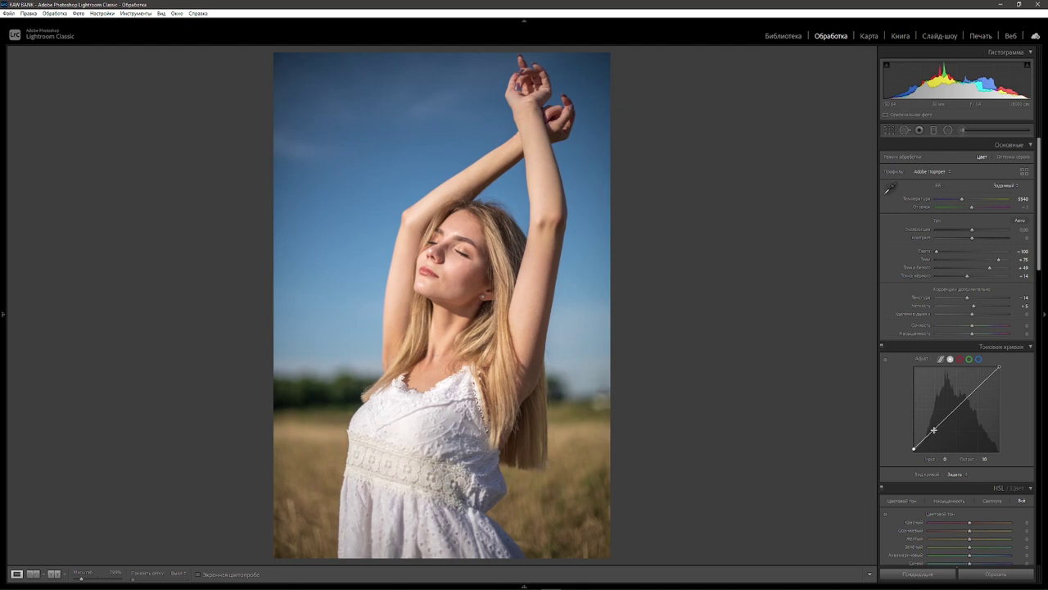
Add shadow, midtone and highlight points on the RGB curve, lower the white point, set Contrast −8
key(alt)
drag(933, 430, 936, 435)
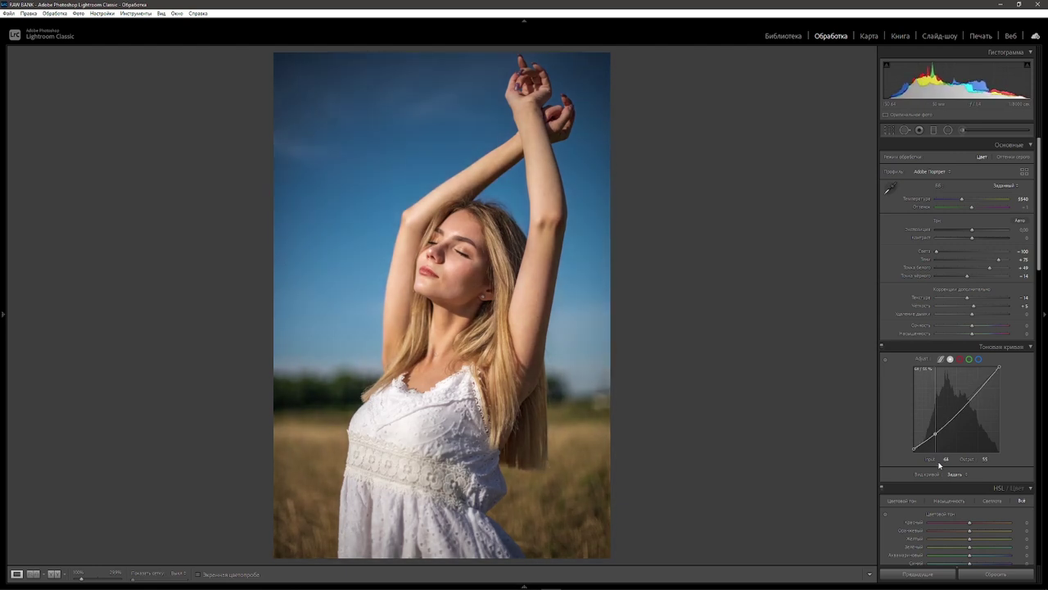
key(alt)
drag(956, 414, 955, 395)
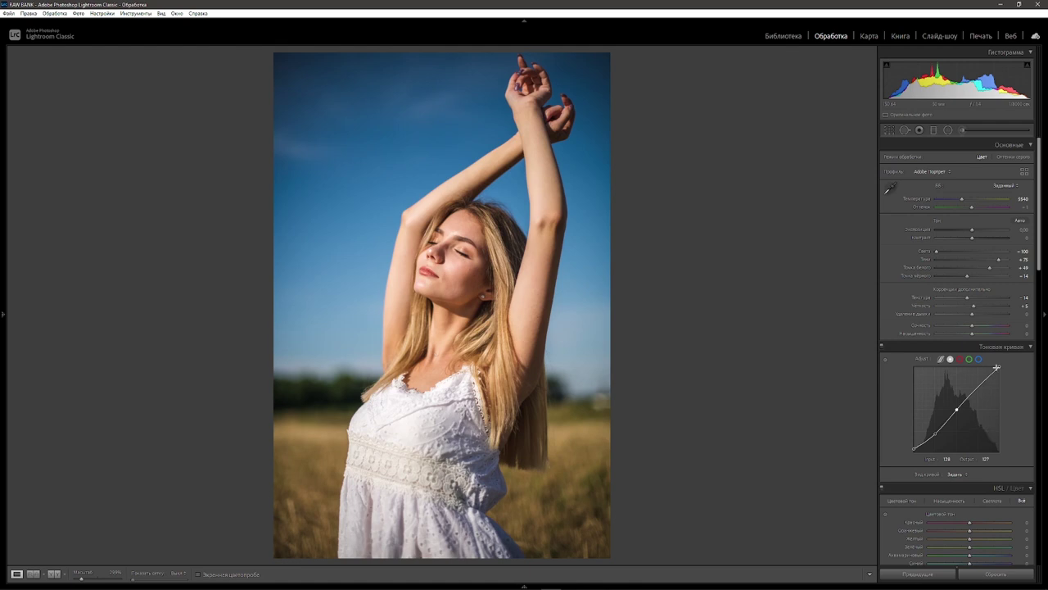
mouse_move(999, 367)
drag(999, 366, 1006, 373)
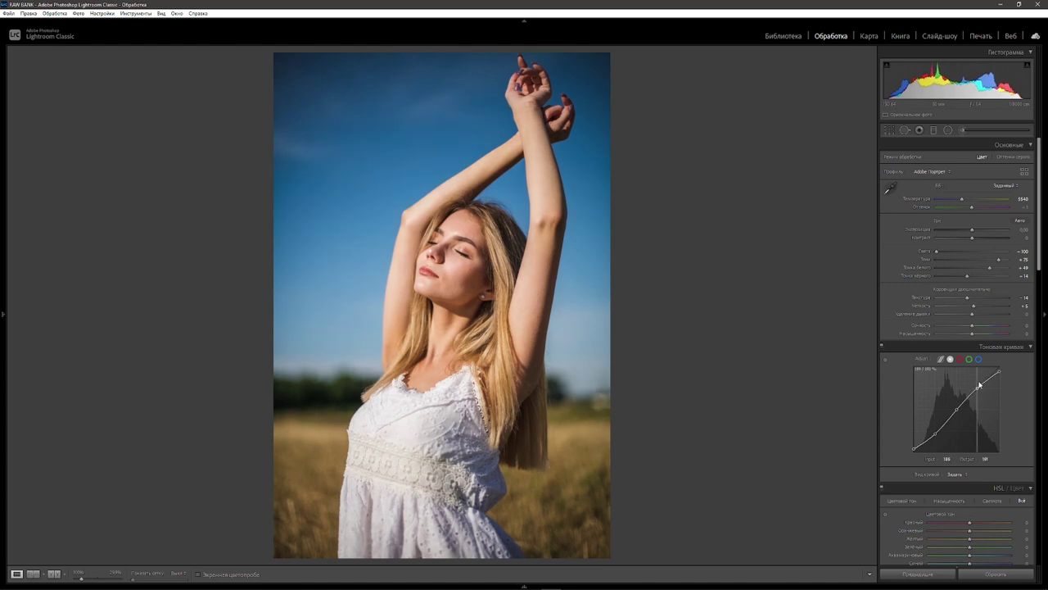
drag(979, 384, 981, 387)
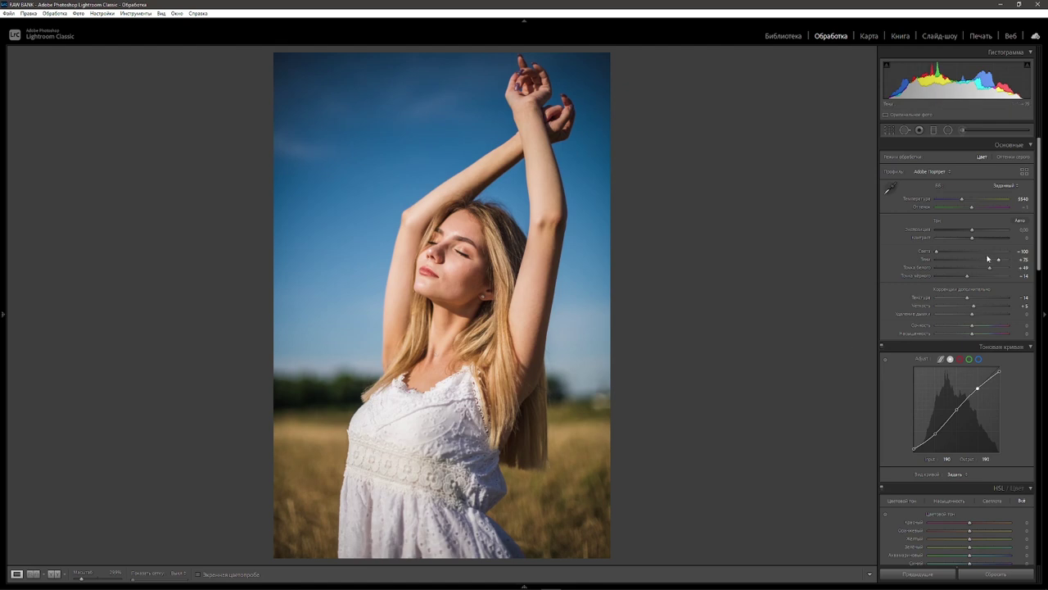
drag(972, 239, 970, 244)
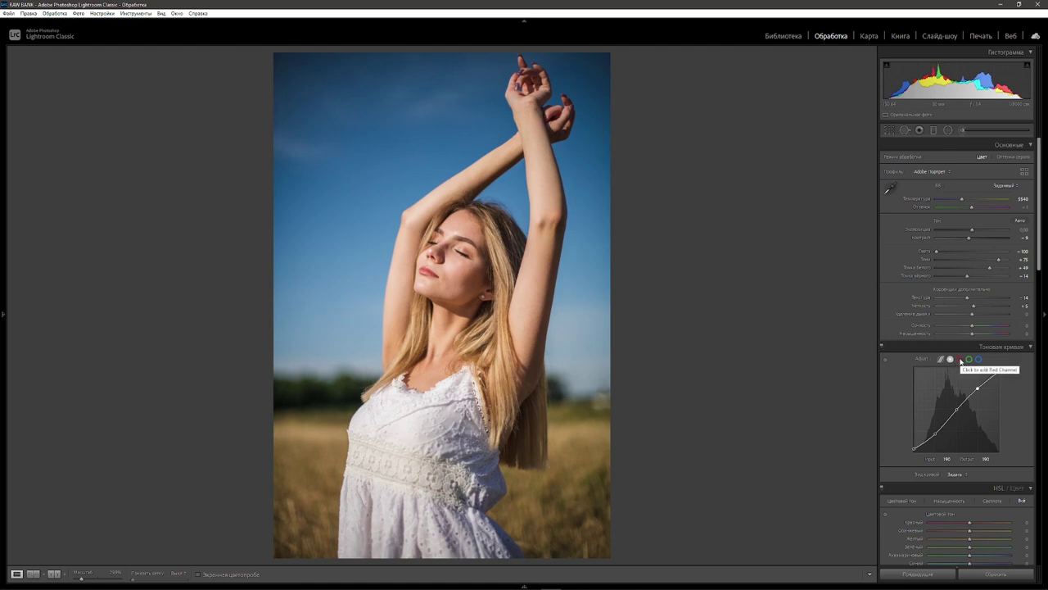
On the red channel curve, add midpoint and shadow points and lower the red shadows toward cyan
click(961, 359)
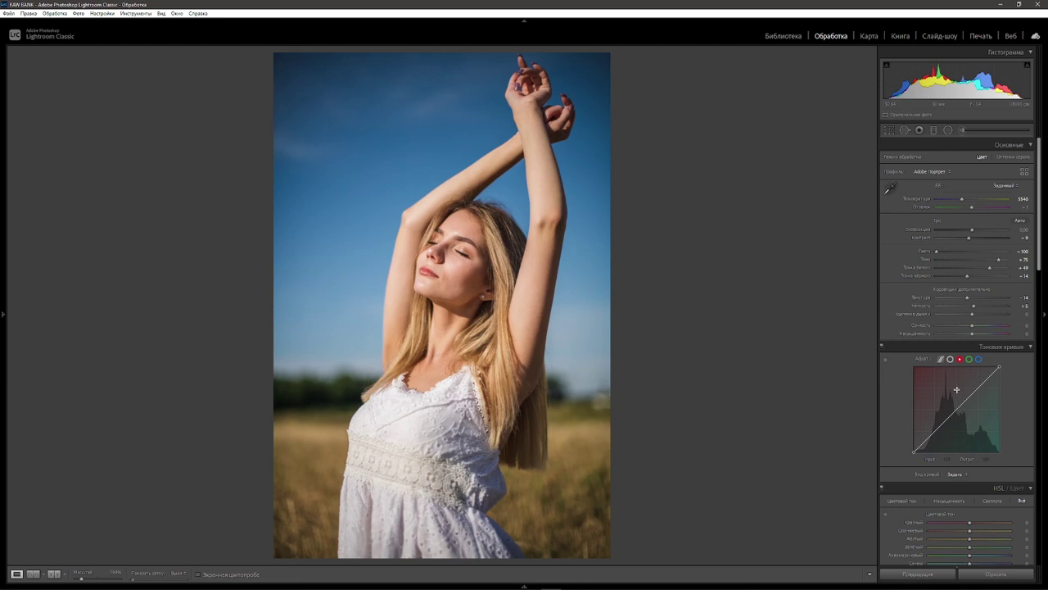
key(alt)
click(957, 410)
click(924, 442)
drag(924, 447, 928, 463)
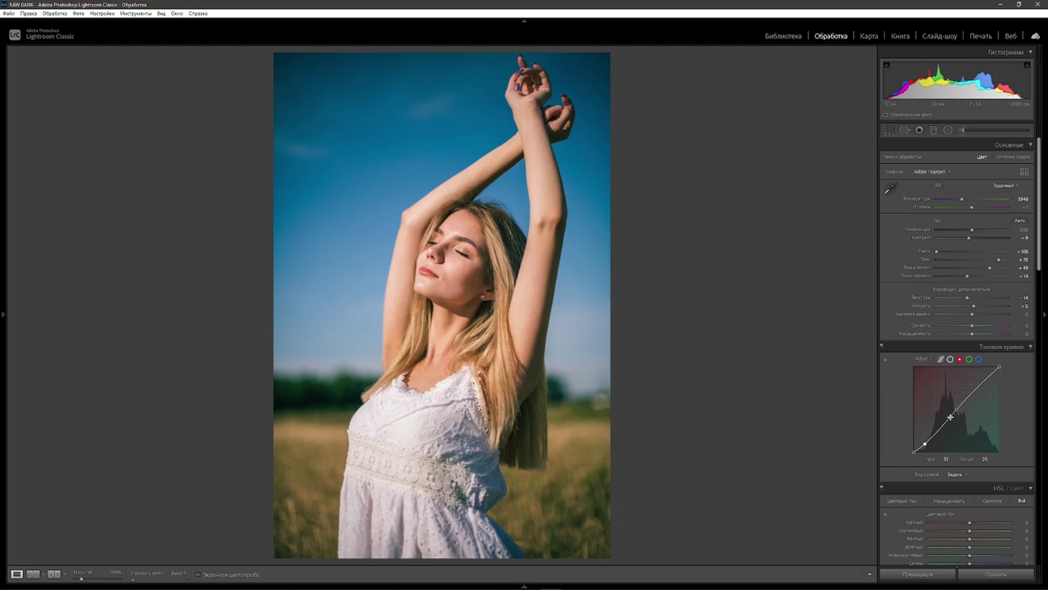
key(alt)
drag(951, 429, 952, 430)
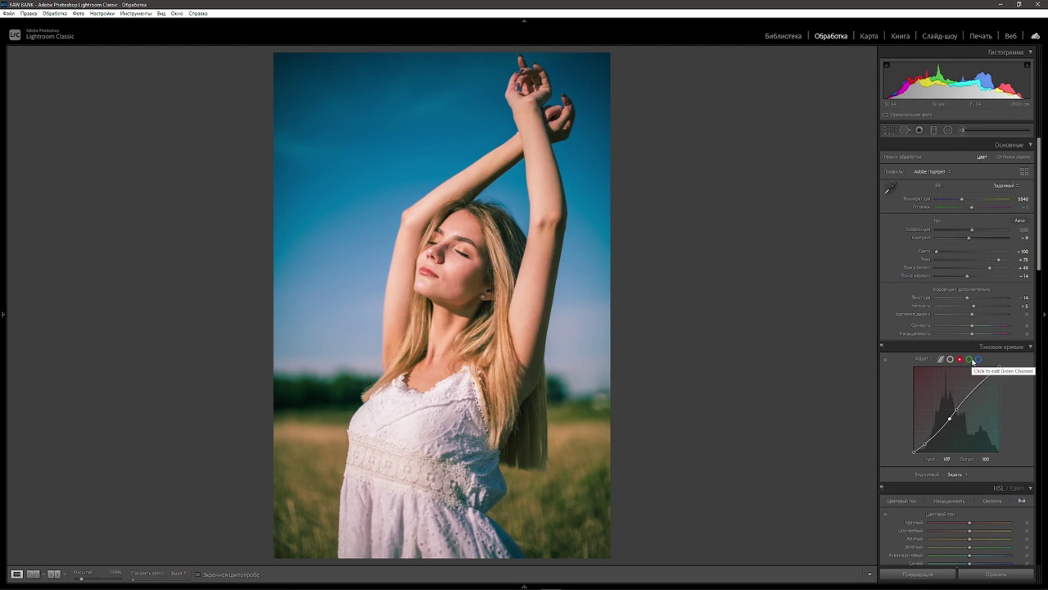
Add midtone, shadow and upper-mid points to the green curve, lowering the shadow point to about 30→24
click(970, 359)
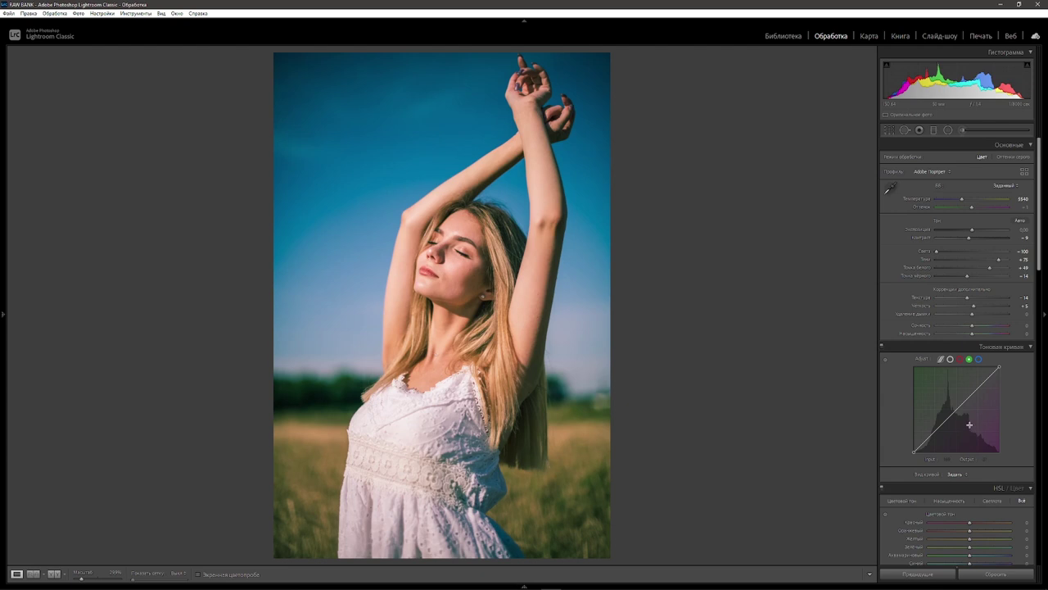
key(alt)
click(957, 410)
key(alt)
click(924, 442)
click(950, 419)
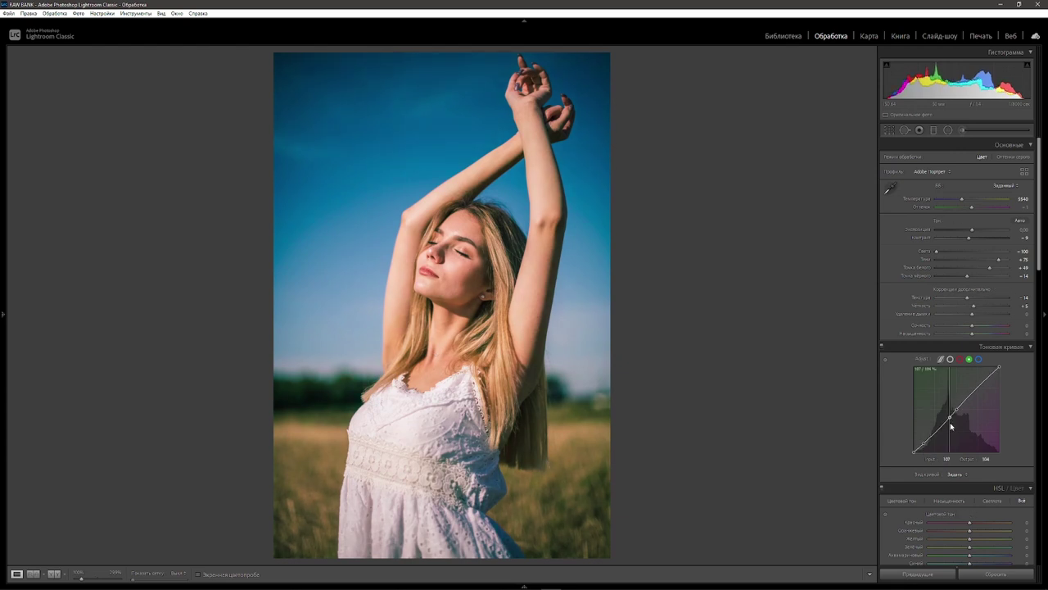
key(alt)
drag(924, 444, 923, 445)
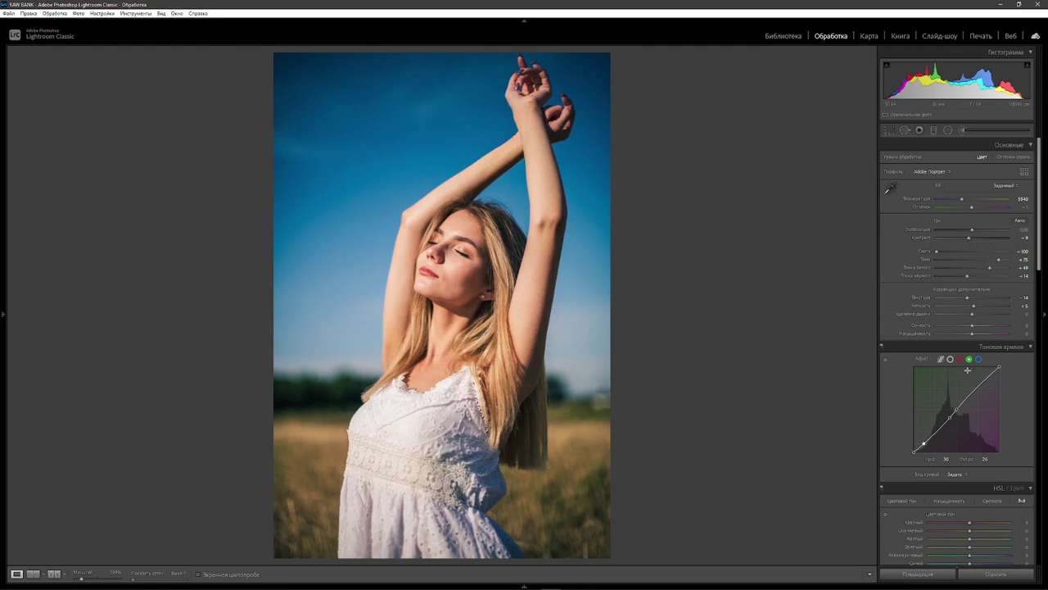
click(978, 359)
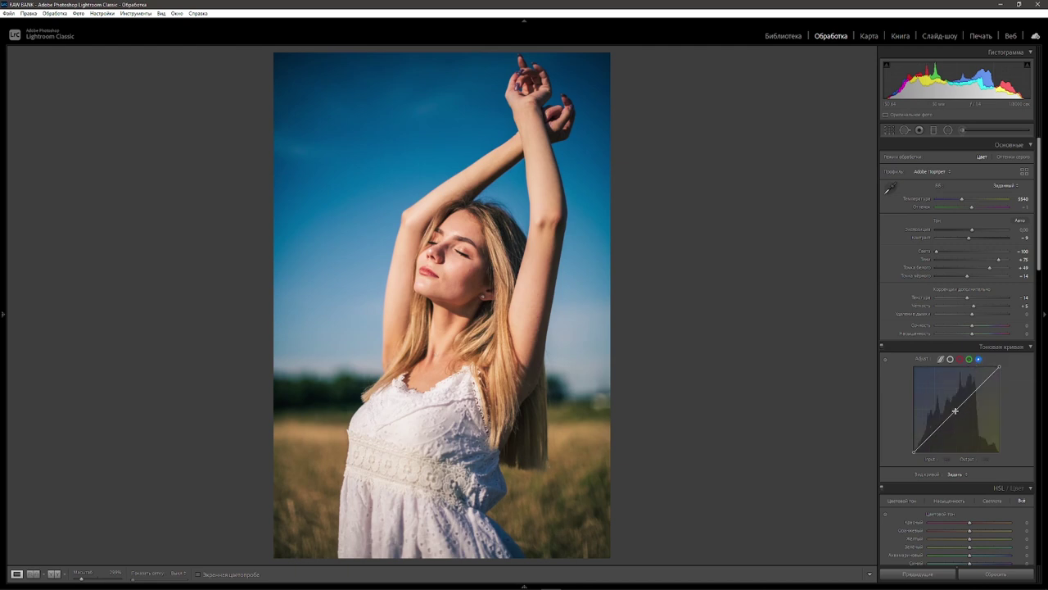
Add a midpoint to the blue curve and lift its black point
key(alt)
click(957, 410)
click(947, 459)
click(915, 452)
drag(913, 452, 908, 443)
Raise the blue black point further, add shadow and midtone points, and reduce Contrast to about −38
key(alt)
drag(914, 450, 911, 451)
click(927, 440)
drag(926, 449, 928, 452)
key(alt)
click(948, 421)
drag(969, 237, 963, 240)
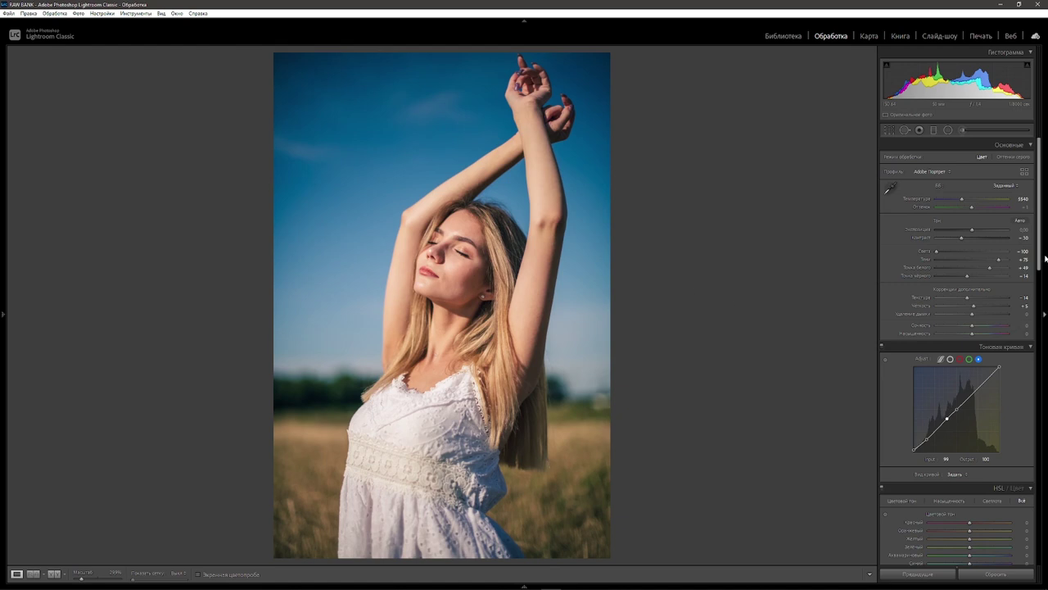
Bring the HSL sliders into view and raise Red saturation slightly
drag(1040, 259, 1038, 328)
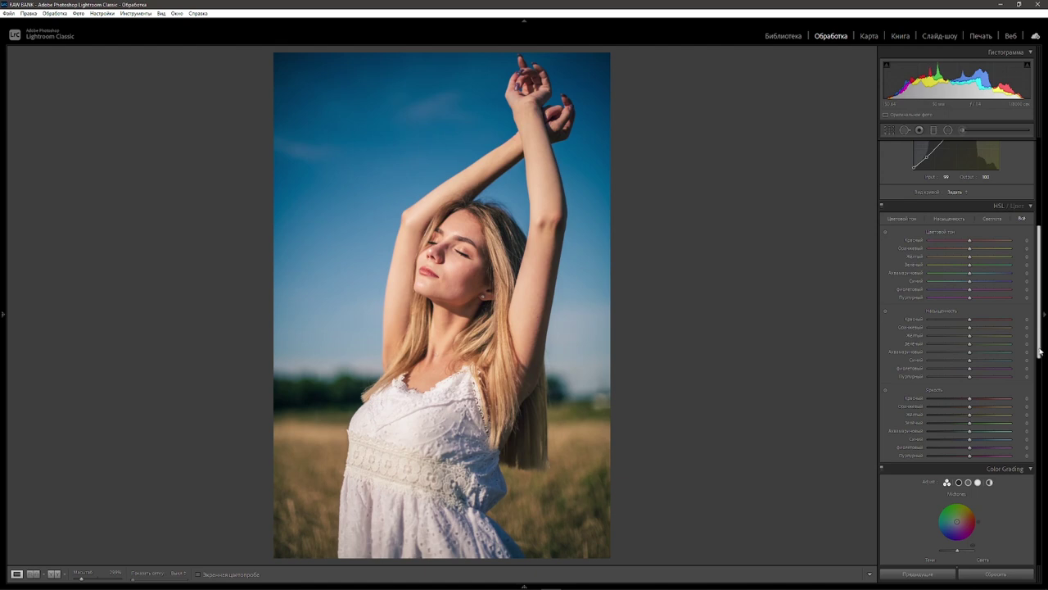
mouse_move(981, 323)
mouse_down()
mouse_move(1020, 319)
mouse_move(974, 328)
mouse_up()
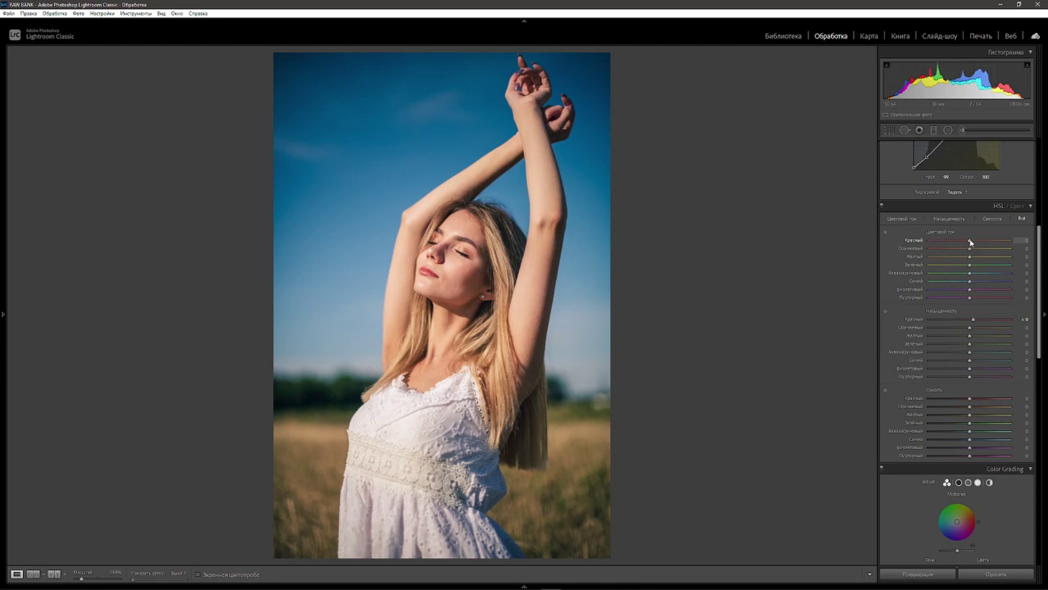
Set Red hue to +7 and fine-tune Orange hue to −3
drag(971, 242, 971, 241)
drag(970, 251, 983, 251)
drag(980, 252, 966, 250)
drag(968, 249, 972, 251)
drag(973, 252, 970, 252)
drag(971, 250, 969, 251)
Darken orange luminance to −15, shift yellow hue toward orange and strongly desaturate the yellows
drag(970, 409, 967, 408)
drag(968, 259, 954, 263)
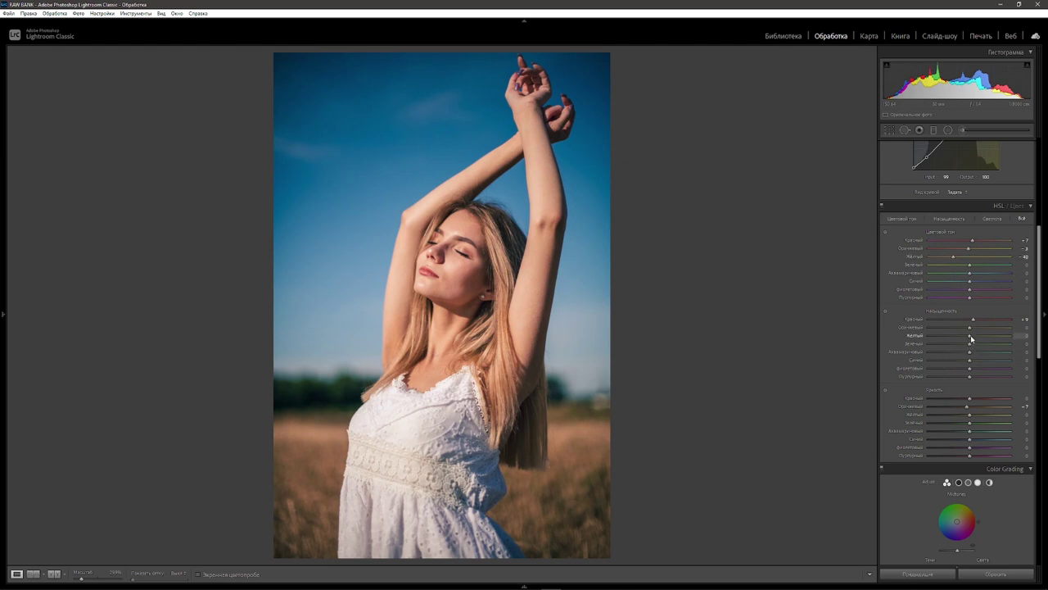
drag(971, 338, 939, 340)
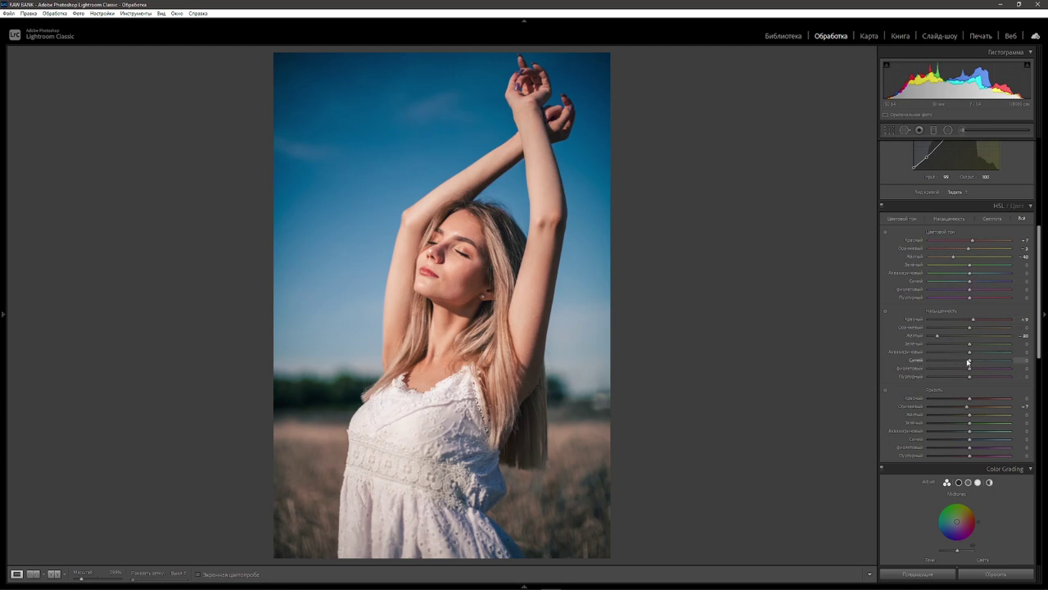
Lower blue saturation slightly and set the blue hue just below zero after resetting it
drag(969, 363, 959, 362)
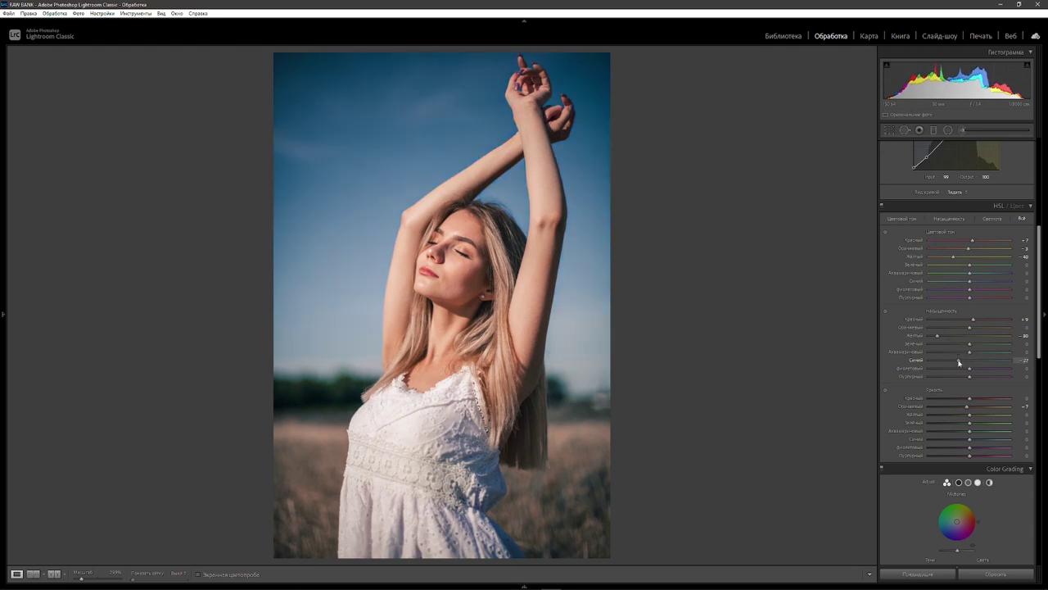
drag(959, 362, 957, 359)
drag(971, 283, 949, 283)
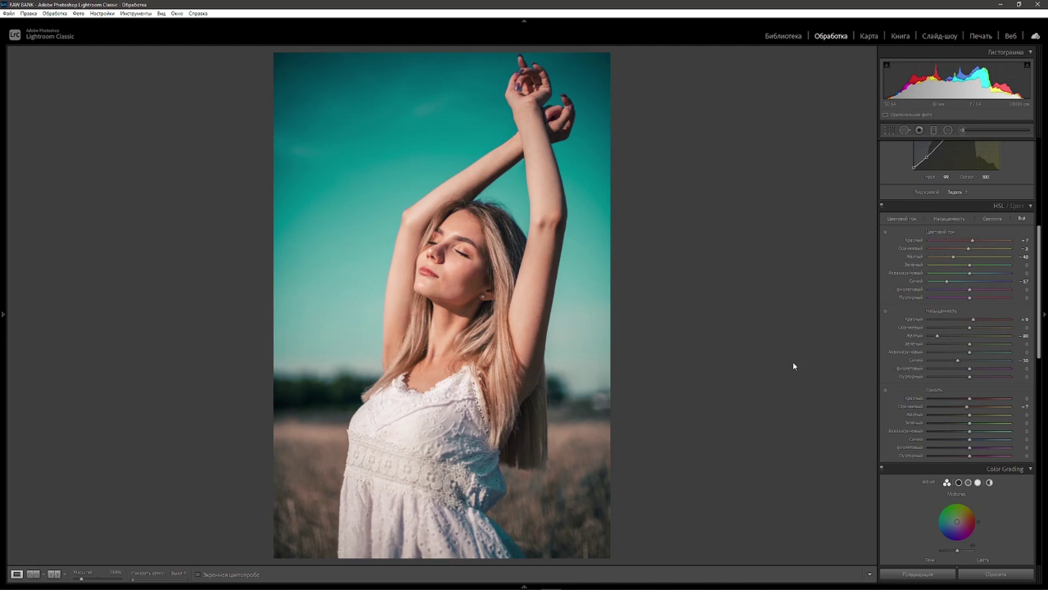
double_click(947, 281)
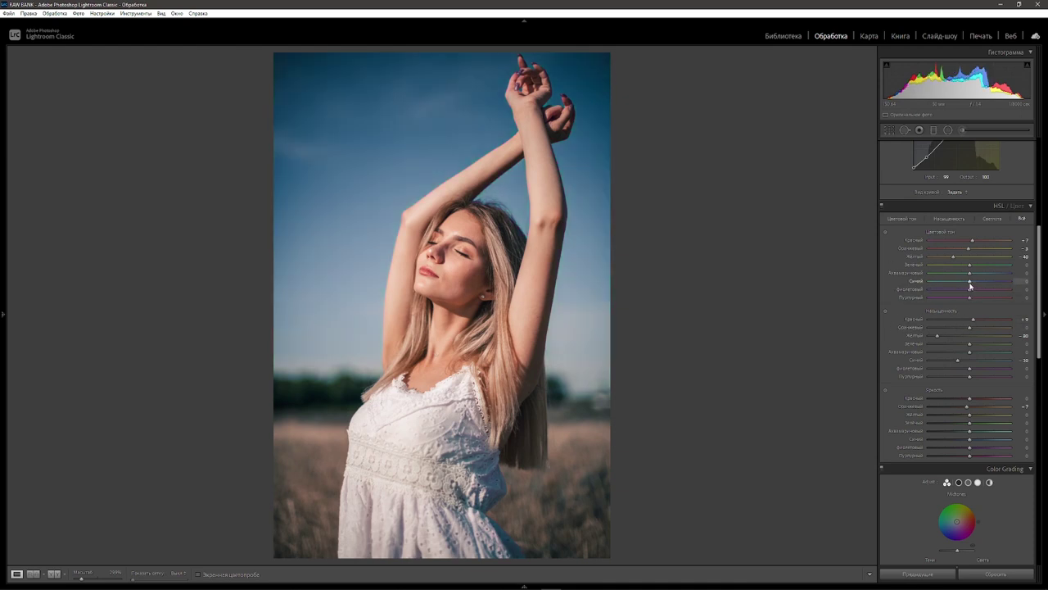
key(Down)
key(Down)
Heavily desaturate greens, raise blue luminance to about +24, and compare with the Before view
drag(969, 344, 935, 349)
drag(972, 443, 976, 443)
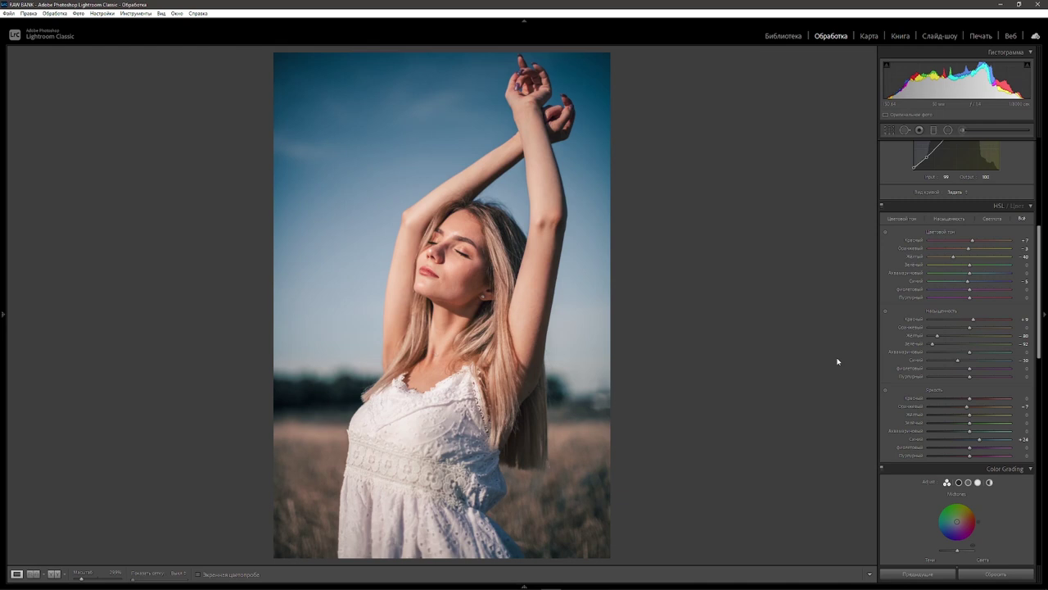
key(backslash)
key(backslash)
key(backslash)
key(backslash)
click(523, 88)
drag(532, 104, 536, 202)
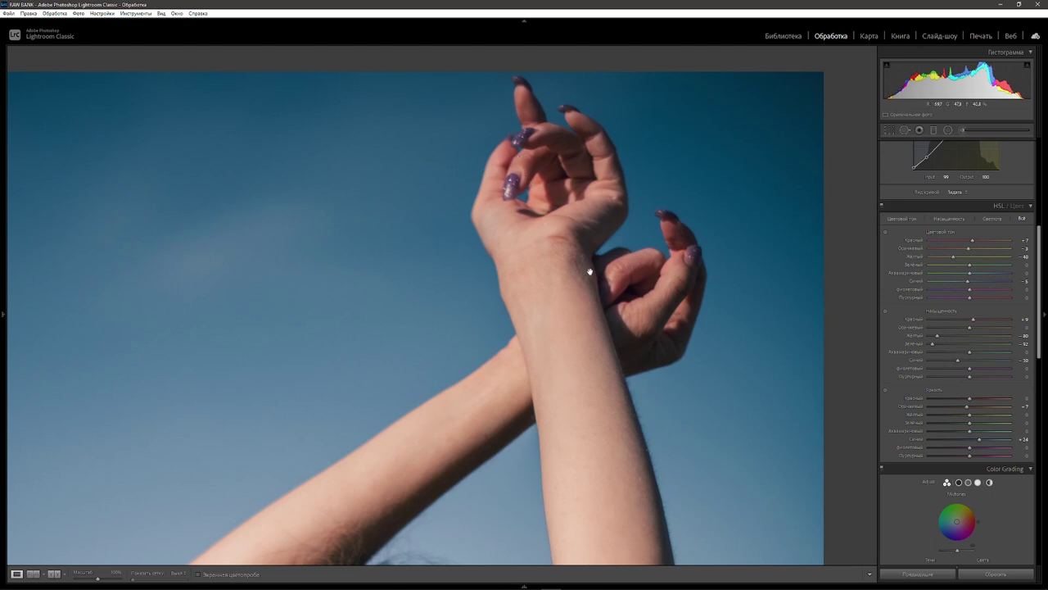
drag(969, 368, 866, 376)
double_click(930, 370)
click(543, 360)
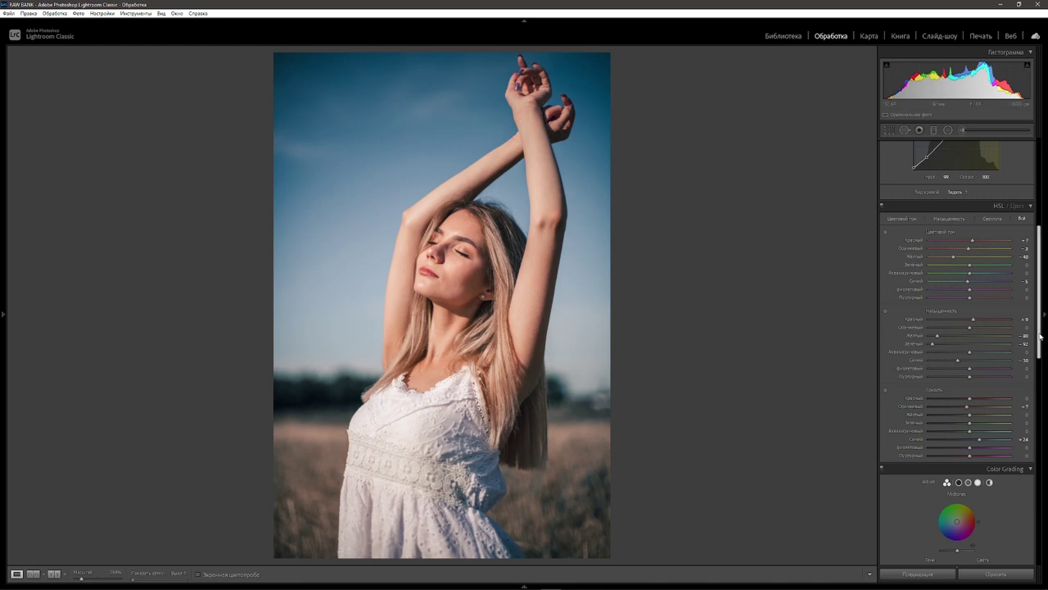
Scroll to Effects and set a slight positive Post-Crop Vignetting amount
drag(1039, 337, 1038, 455)
scroll(1004, 244, down, 2)
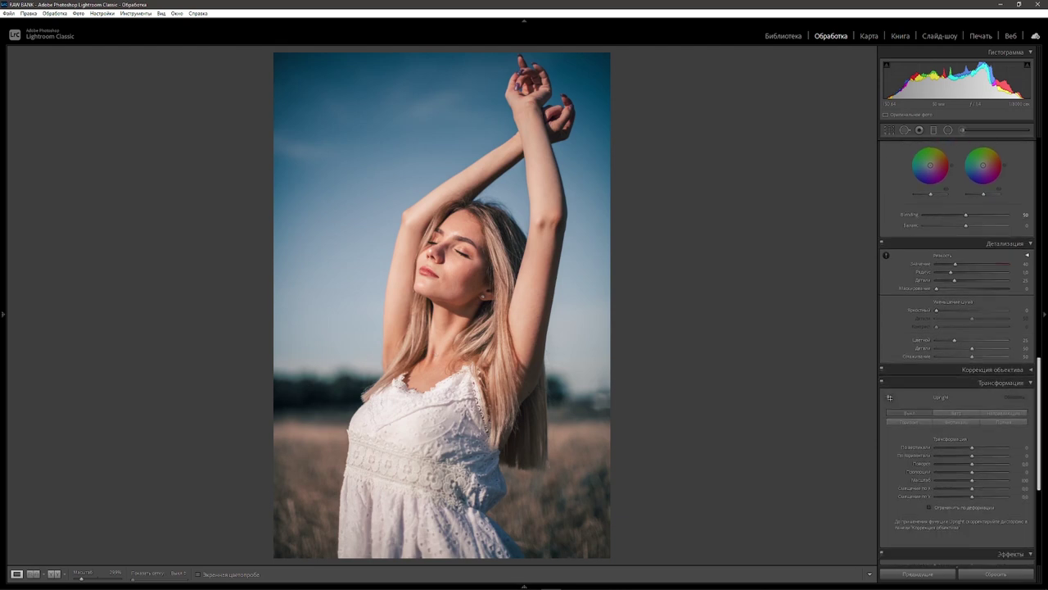
scroll(1005, 244, down, 2)
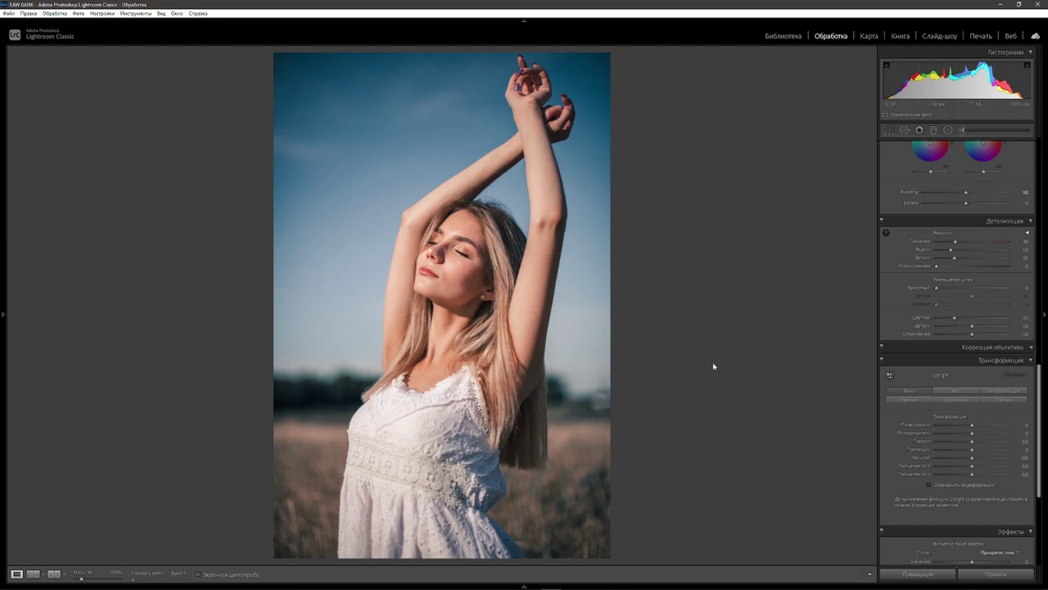
scroll(1015, 433, down, 4)
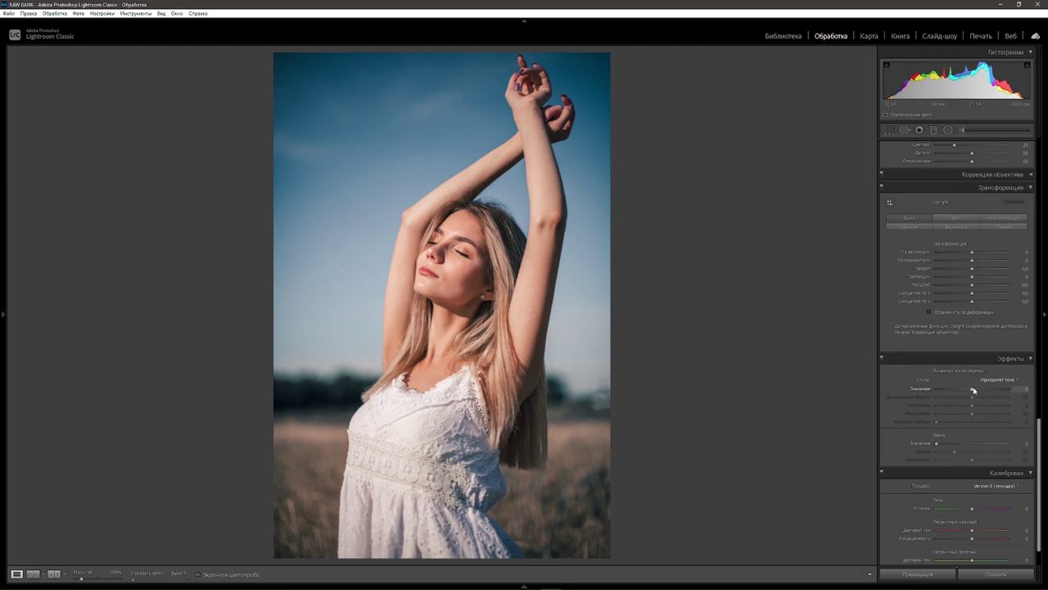
drag(972, 390, 974, 390)
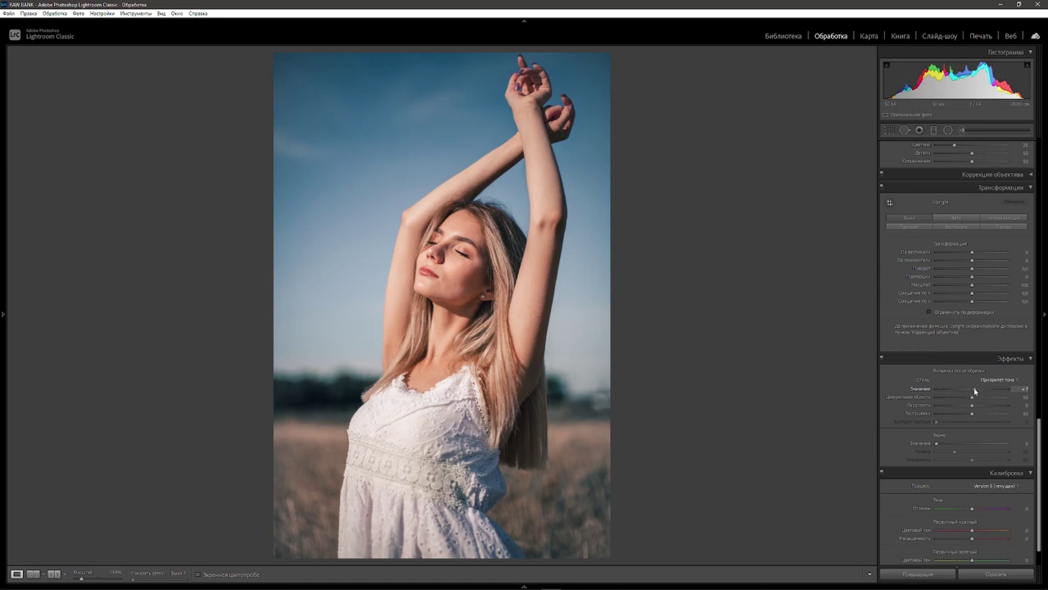
drag(974, 391, 975, 390)
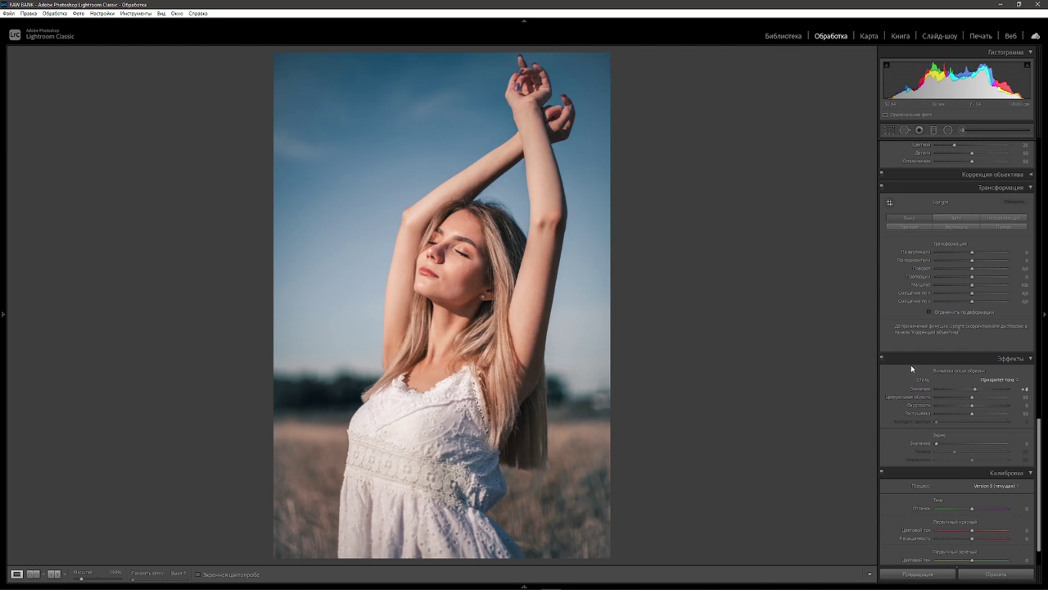
click(934, 129)
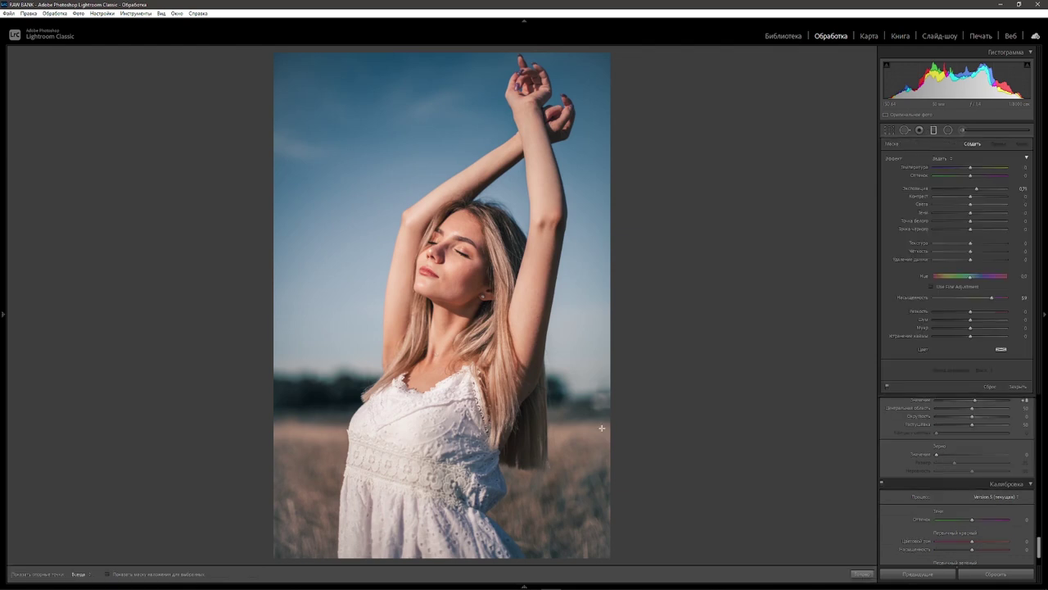
drag(522, 558, 508, 293)
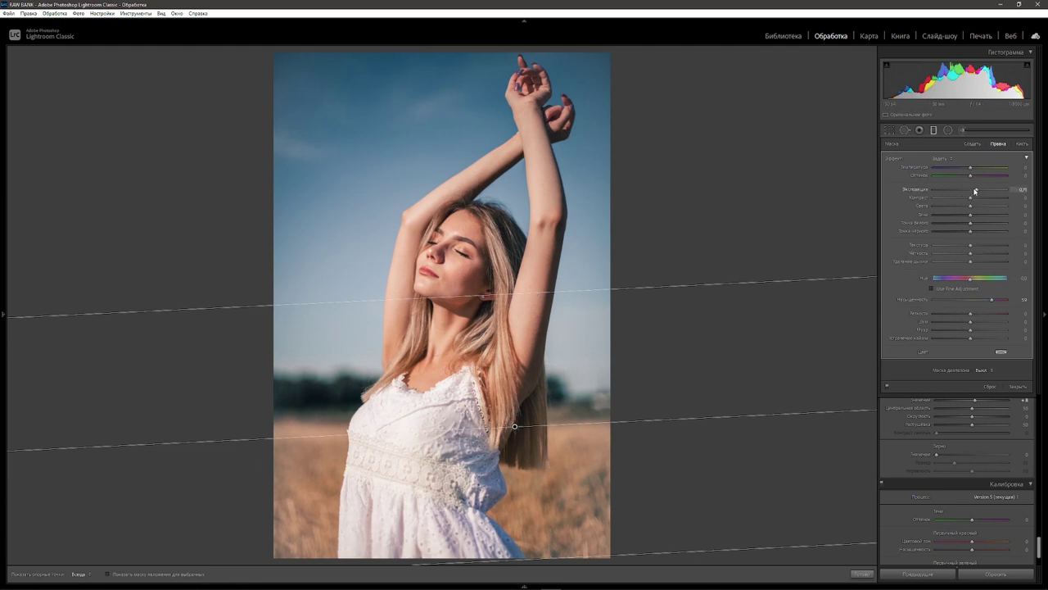
drag(975, 191, 965, 190)
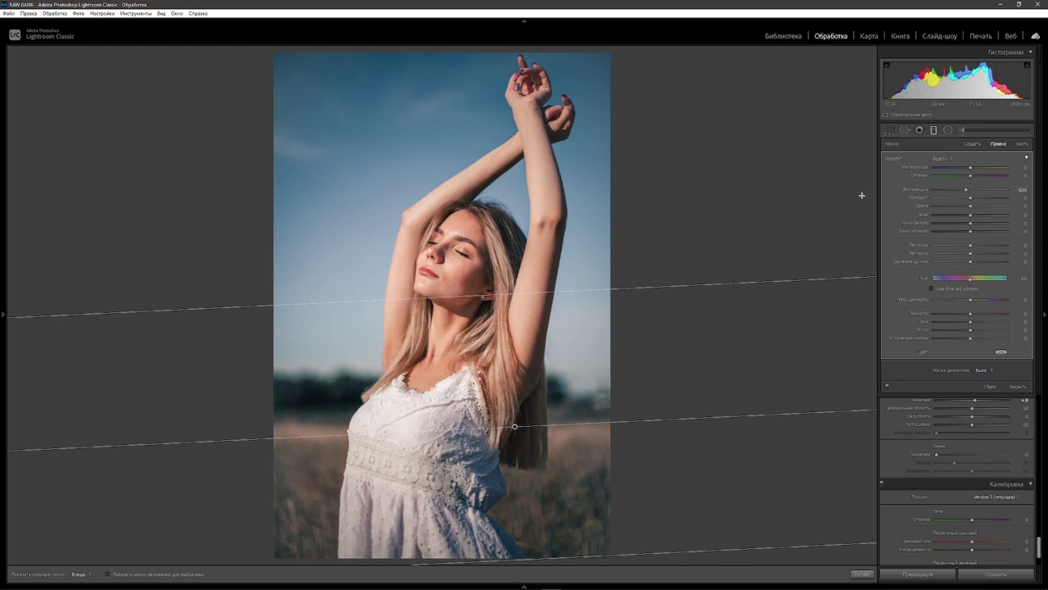
key(Return)
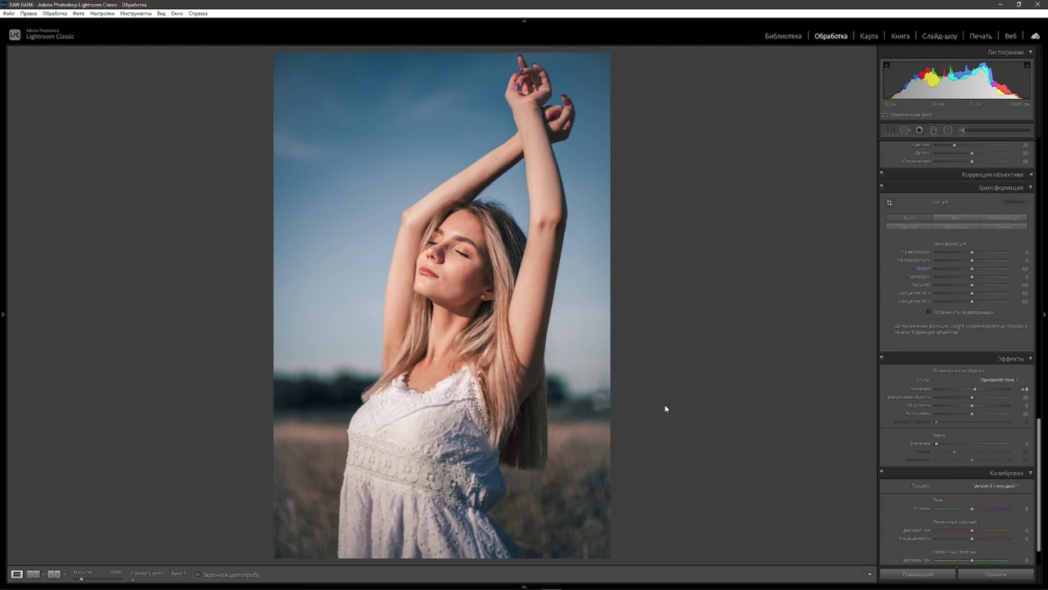
scroll(957, 328, down, 2)
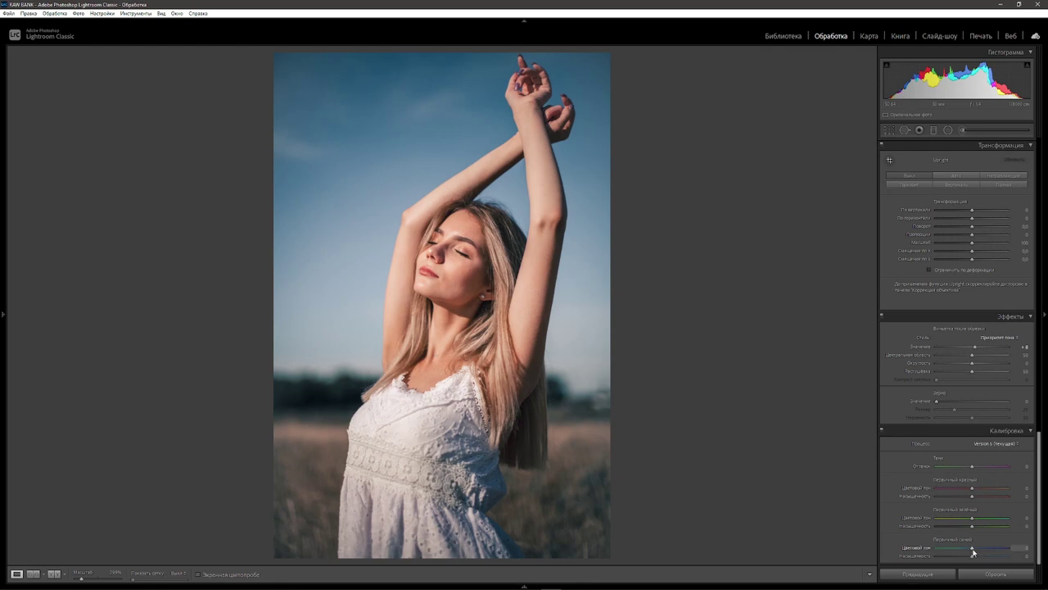
drag(972, 548, 952, 549)
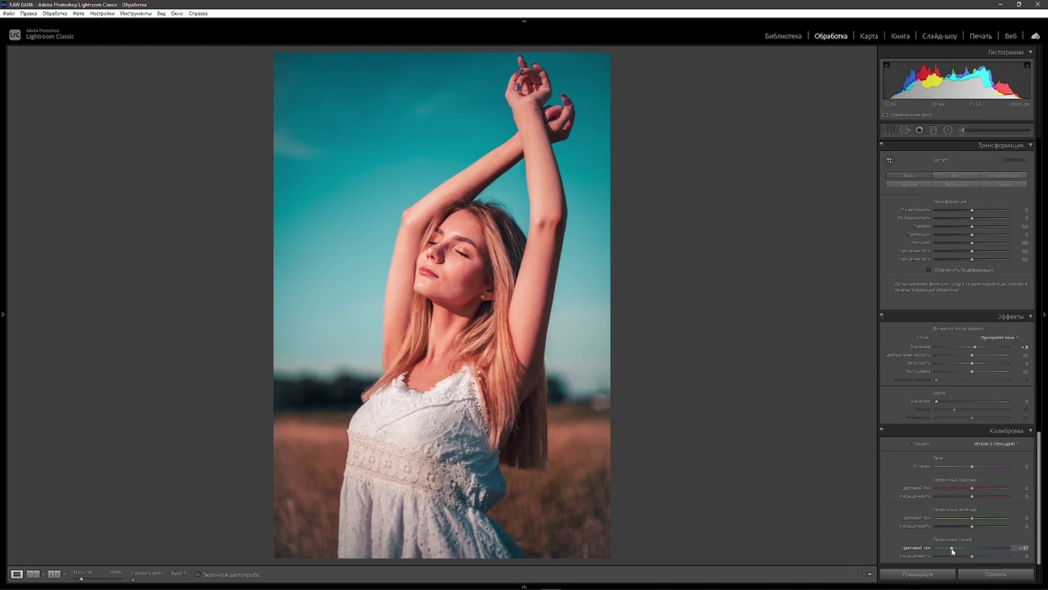
double_click(951, 548)
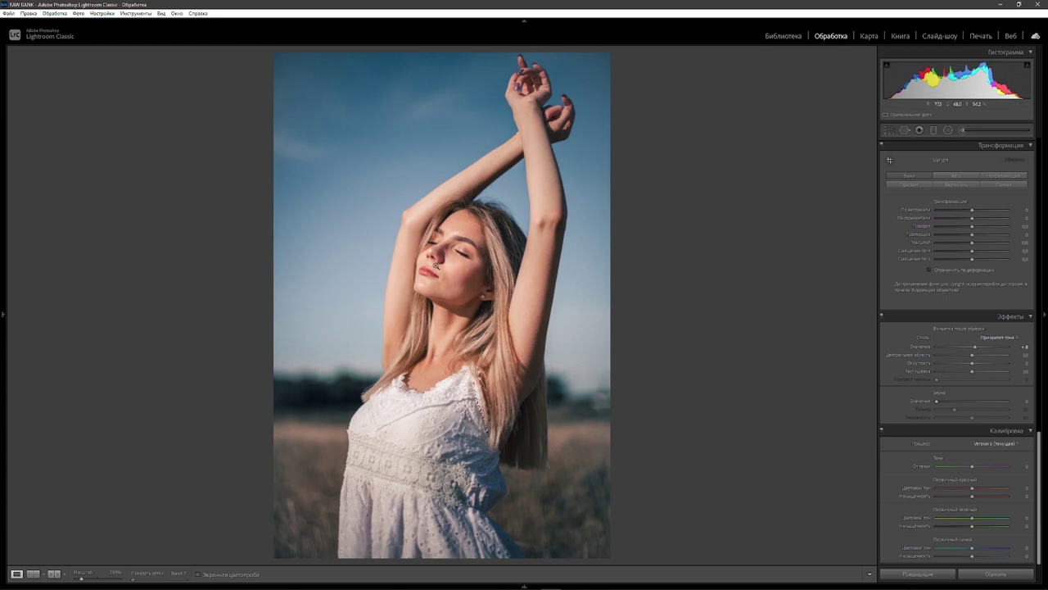
Zoom to 1:1 and pan onto the face using the Navigator, then hide the left panel
mouse_move(438, 267)
mouse_down()
mouse_move(465, 350)
mouse_move(441, 382)
mouse_up()
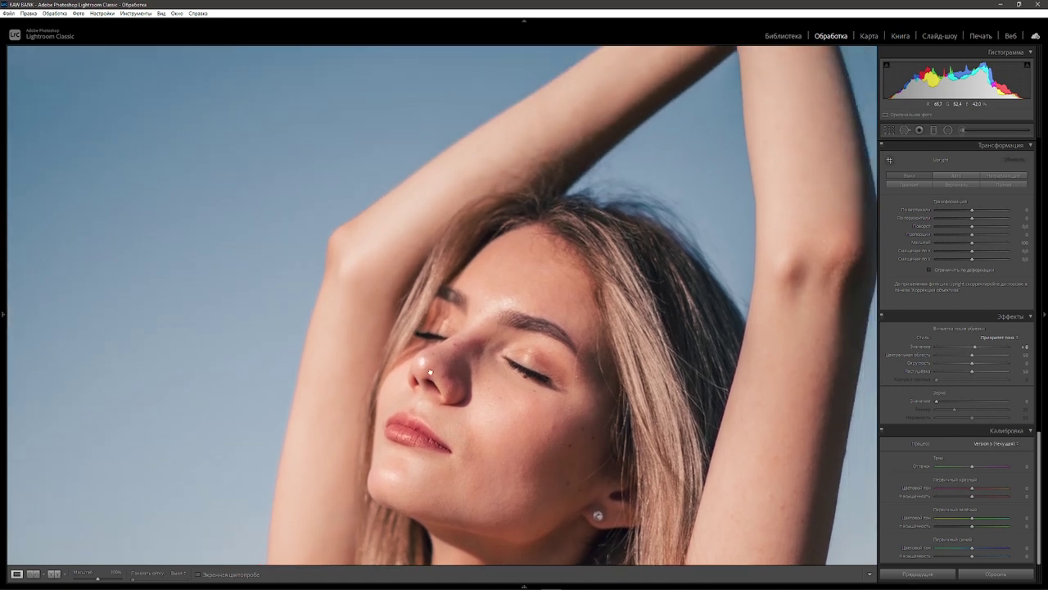
key(F7)
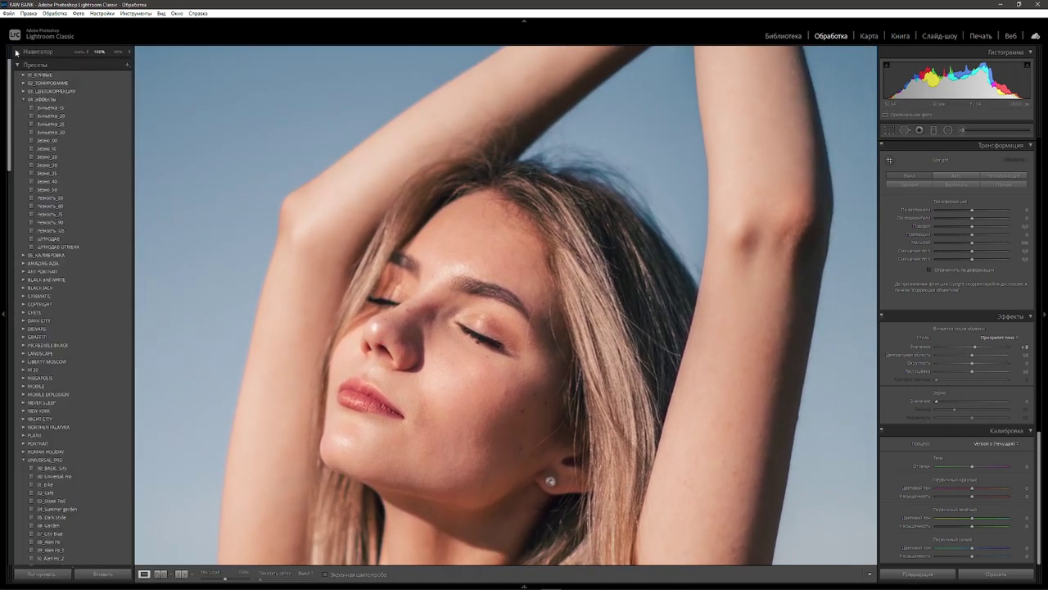
click(18, 52)
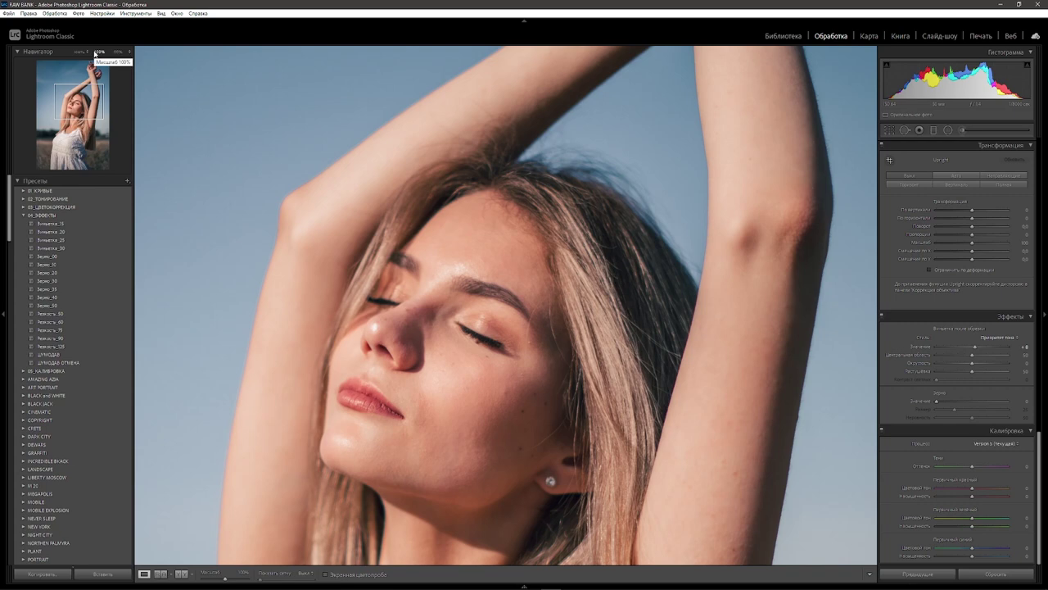
drag(456, 300, 520, 332)
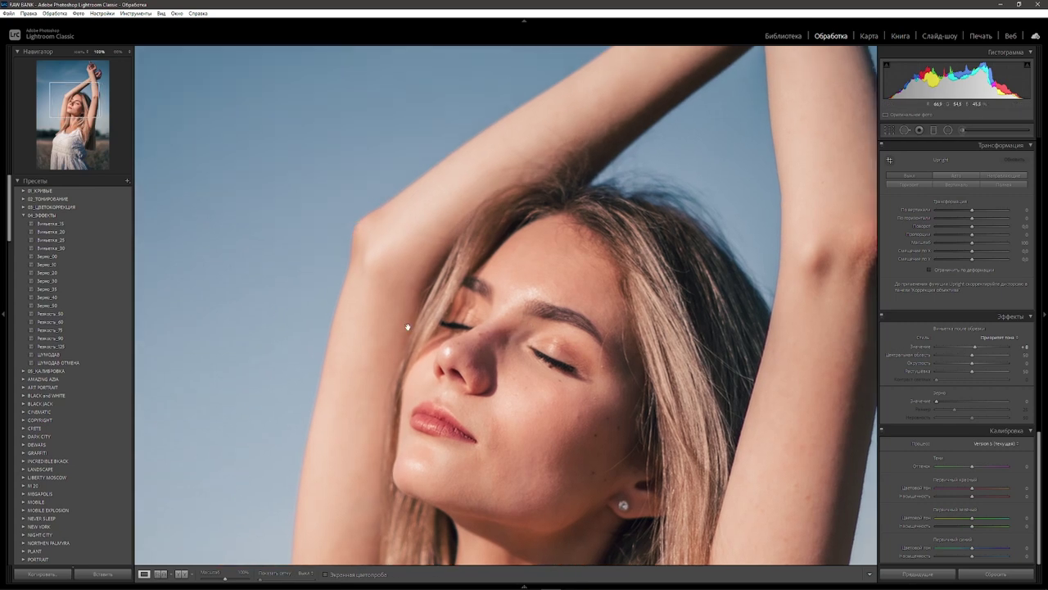
click(3, 314)
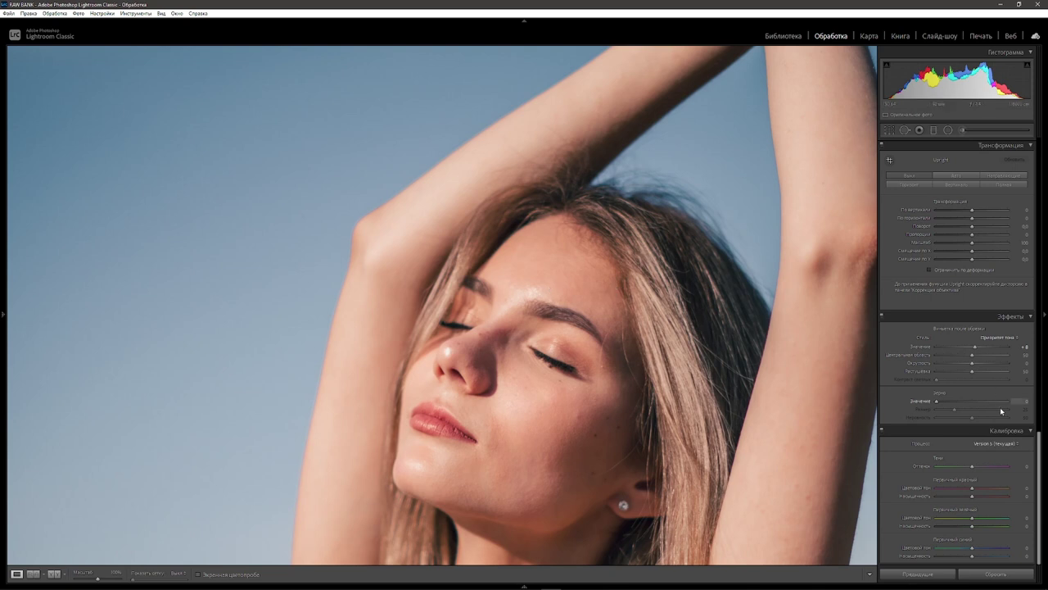
Add film grain with amount 33 and size 19
drag(938, 401, 960, 402)
drag(959, 402, 960, 401)
drag(954, 410, 969, 414)
drag(953, 409, 949, 409)
Leave grain roughness at 50 after trying other values, and bring Color Grading into view
drag(1041, 447, 1041, 176)
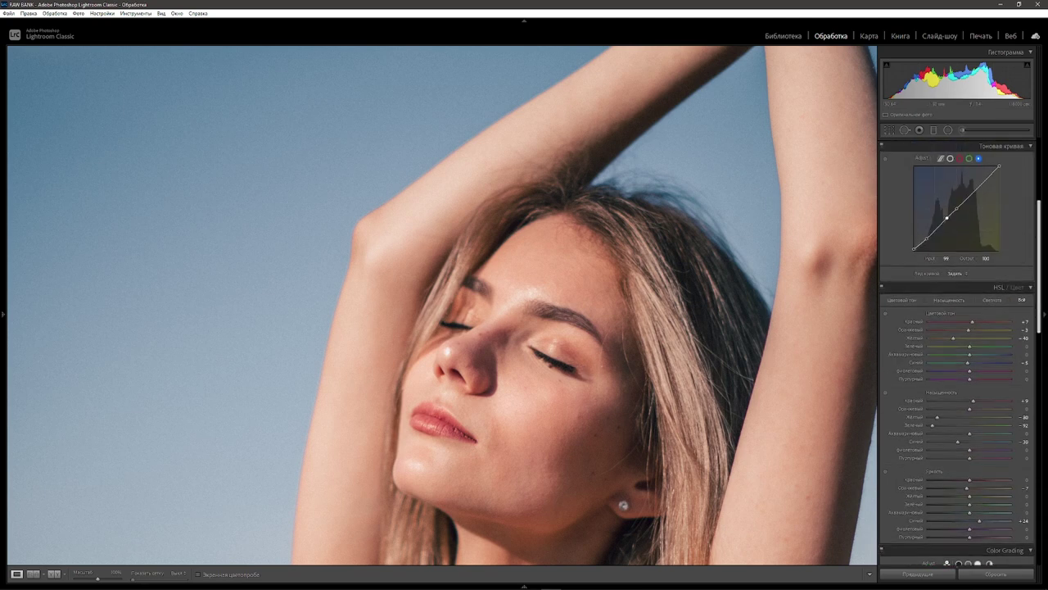
drag(1041, 245, 1041, 508)
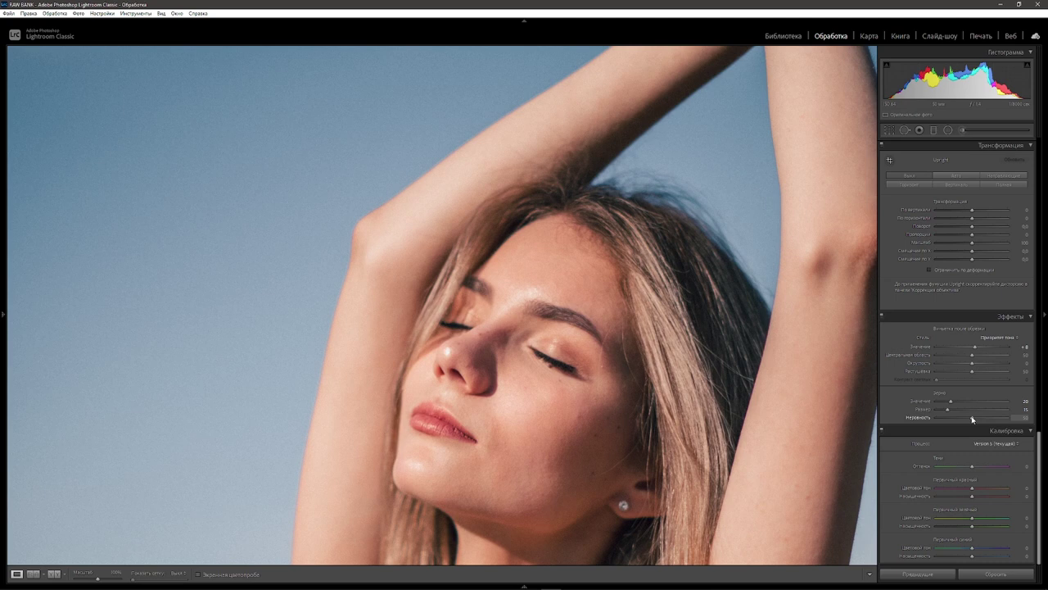
drag(973, 419, 991, 421)
double_click(993, 418)
drag(972, 420, 969, 419)
double_click(969, 419)
click(635, 406)
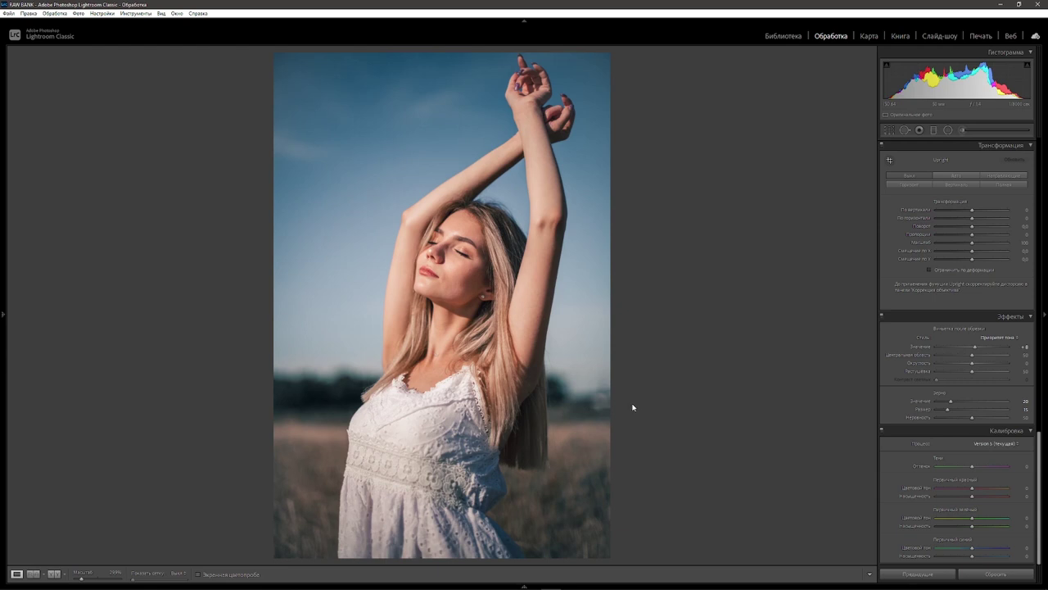
drag(1038, 467, 1029, 326)
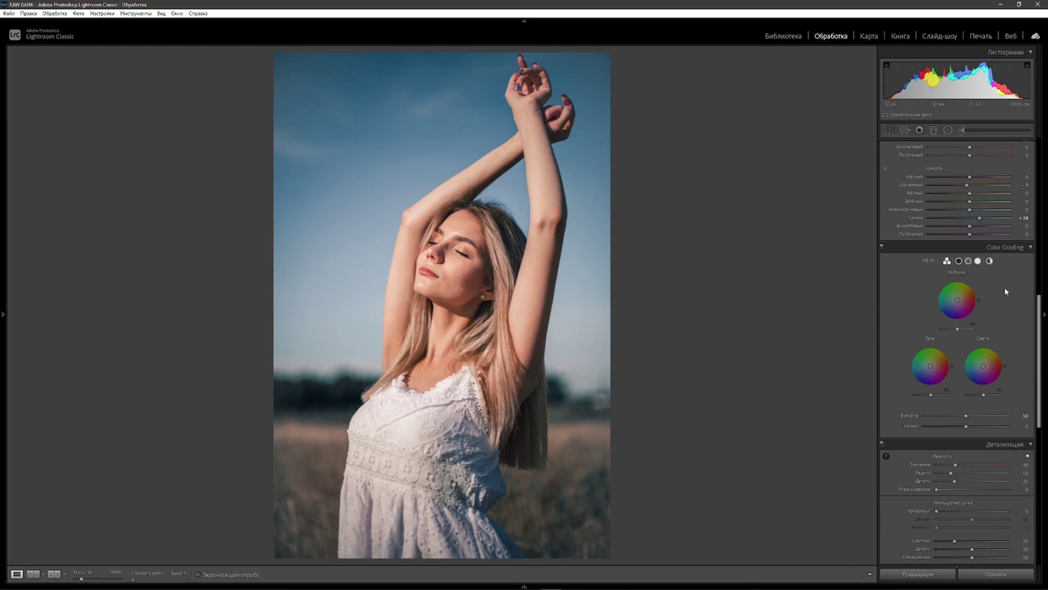
Tint the shadows warm yellow-orange, hue about 55 at saturation around 10
click(959, 260)
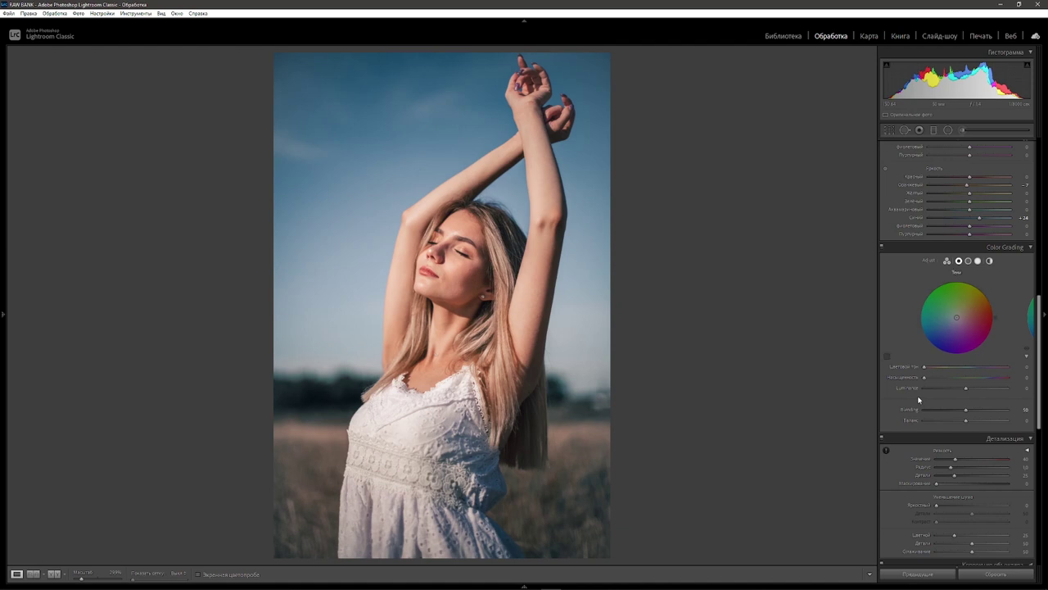
drag(925, 378, 947, 379)
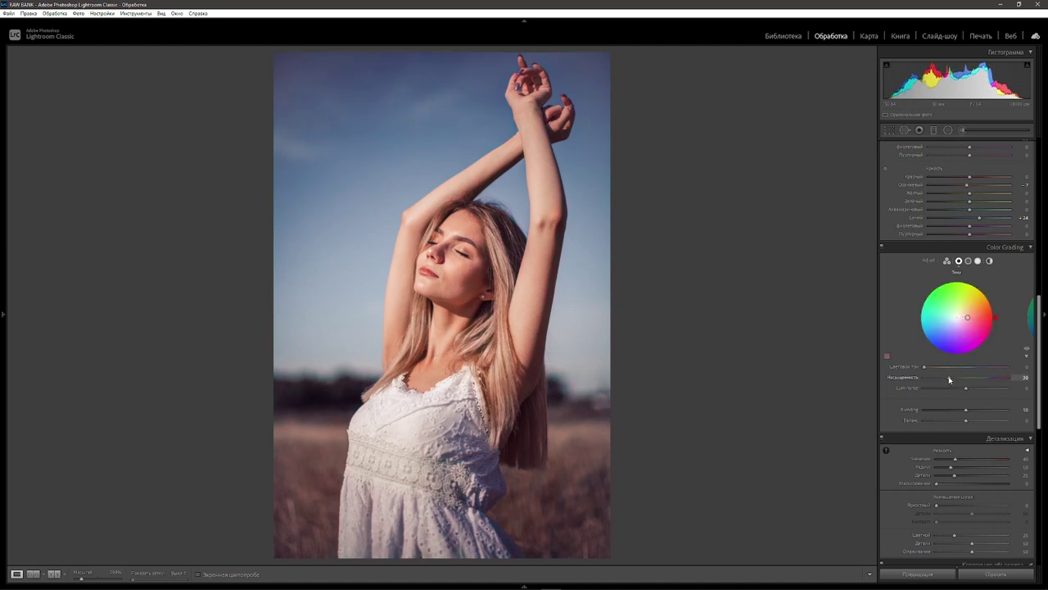
drag(946, 379, 933, 370)
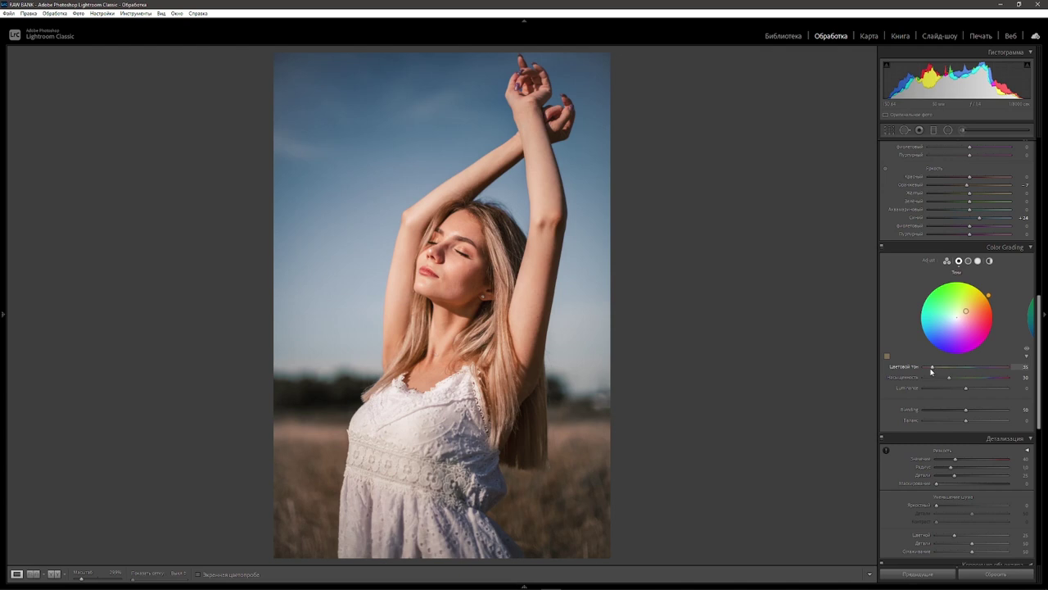
drag(951, 379, 944, 377)
mouse_move(945, 377)
mouse_down()
mouse_move(995, 378)
mouse_move(931, 382)
mouse_up()
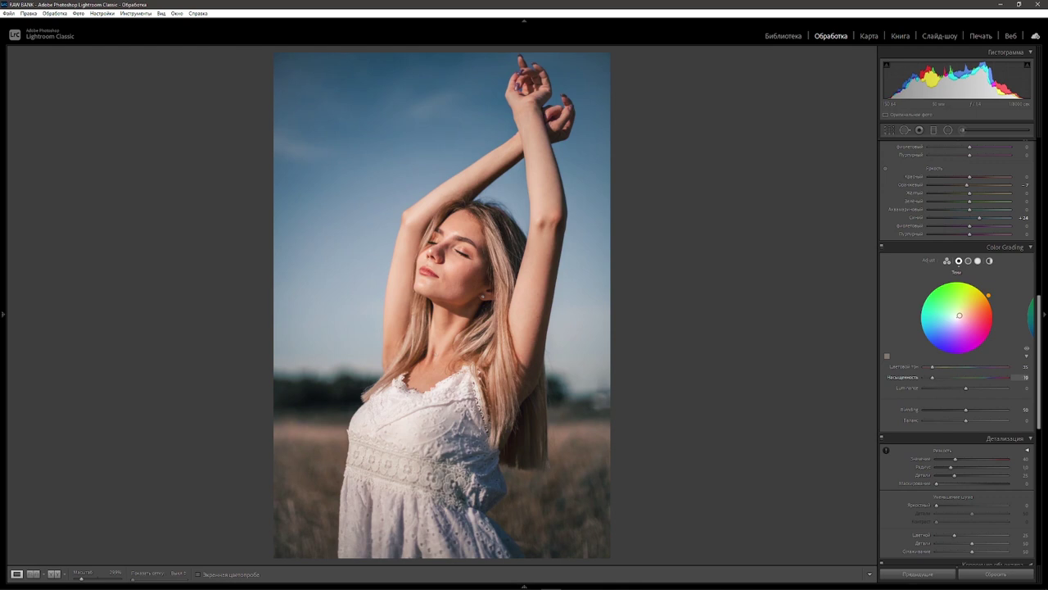
Toggle Color Grading off and on twice to compare the graded look with the ungraded one
click(883, 247)
click(883, 247)
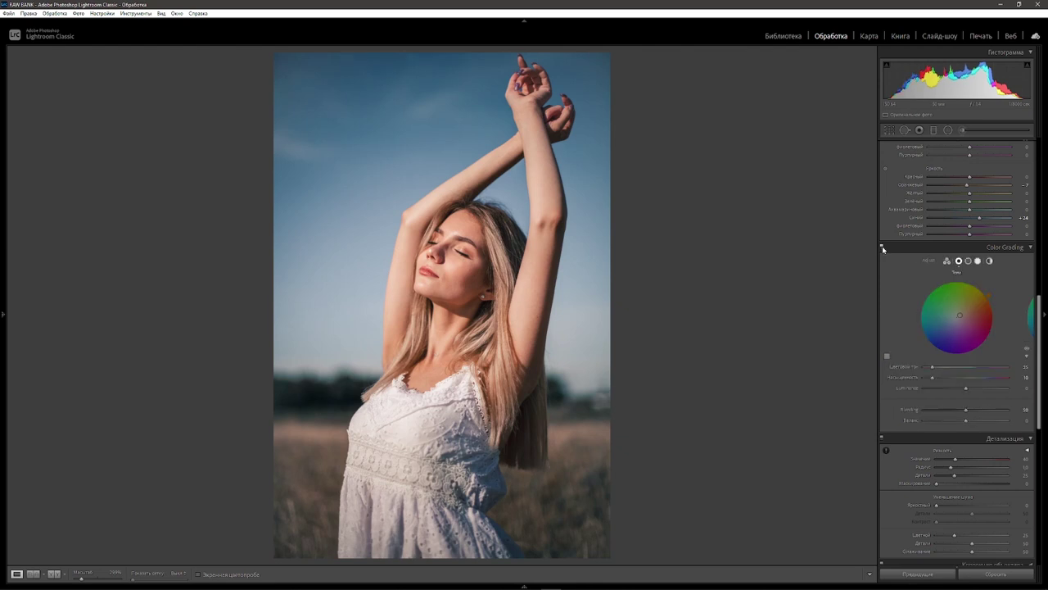
click(882, 246)
click(882, 246)
Try a warm hue on the midtones, then set midtones saturation back to 0
click(968, 260)
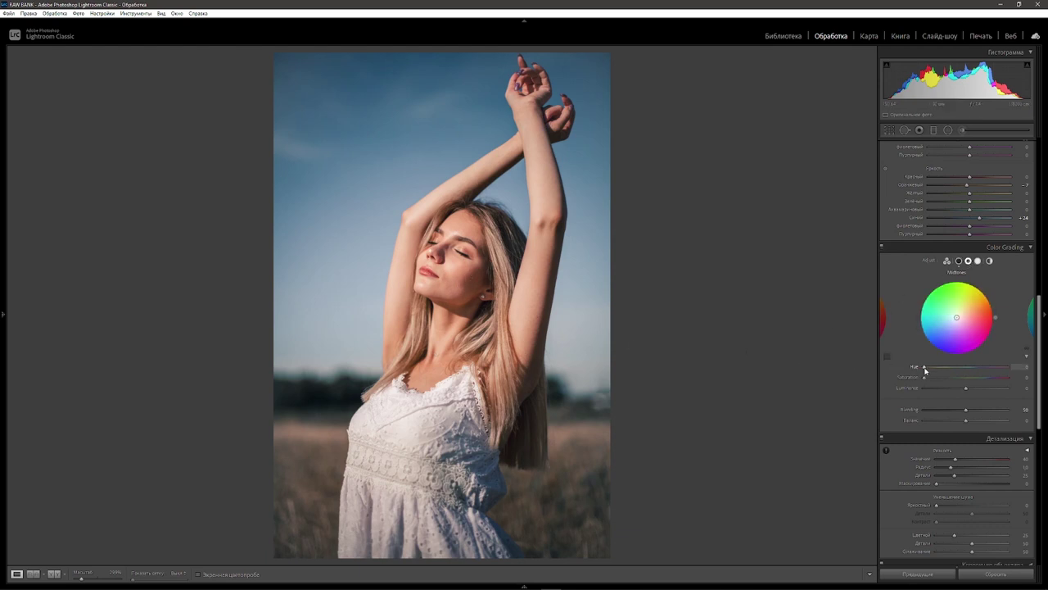
drag(957, 317, 965, 314)
drag(929, 366, 930, 366)
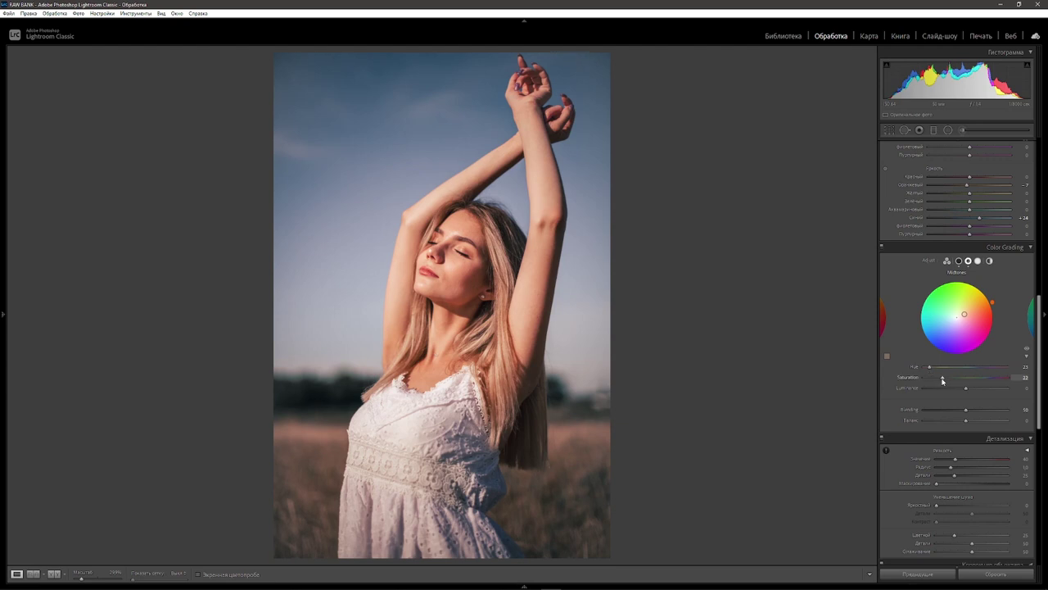
drag(942, 379, 932, 378)
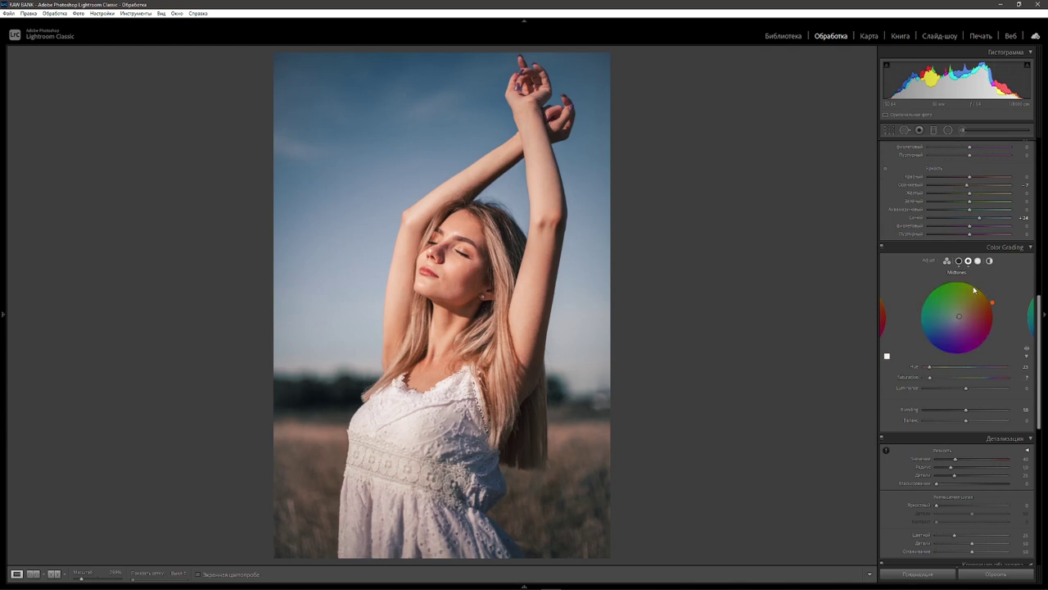
click(978, 260)
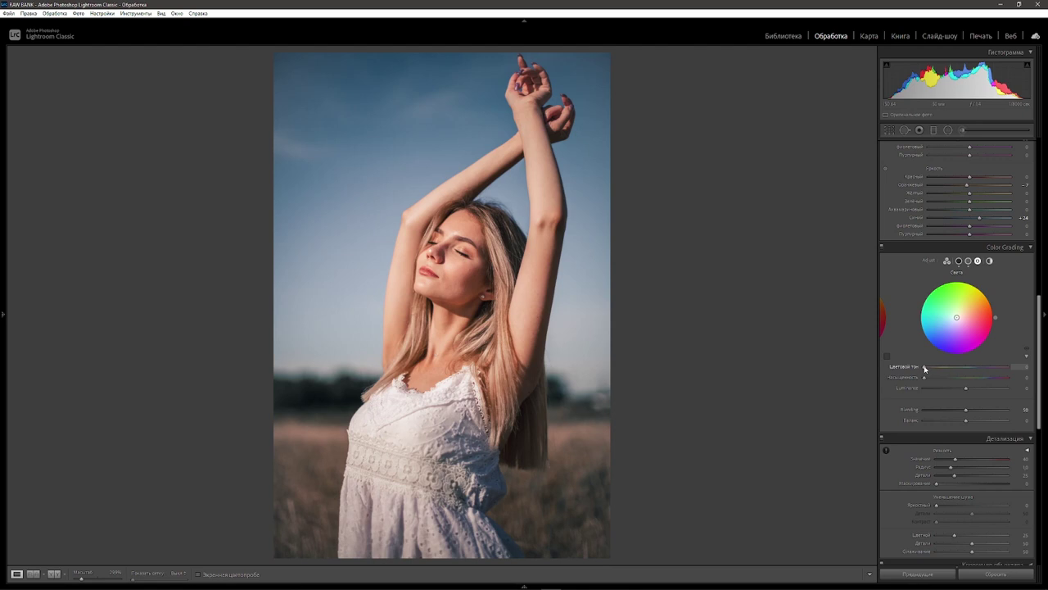
mouse_move(926, 369)
mouse_down()
mouse_move(964, 368)
mouse_move(962, 378)
mouse_up()
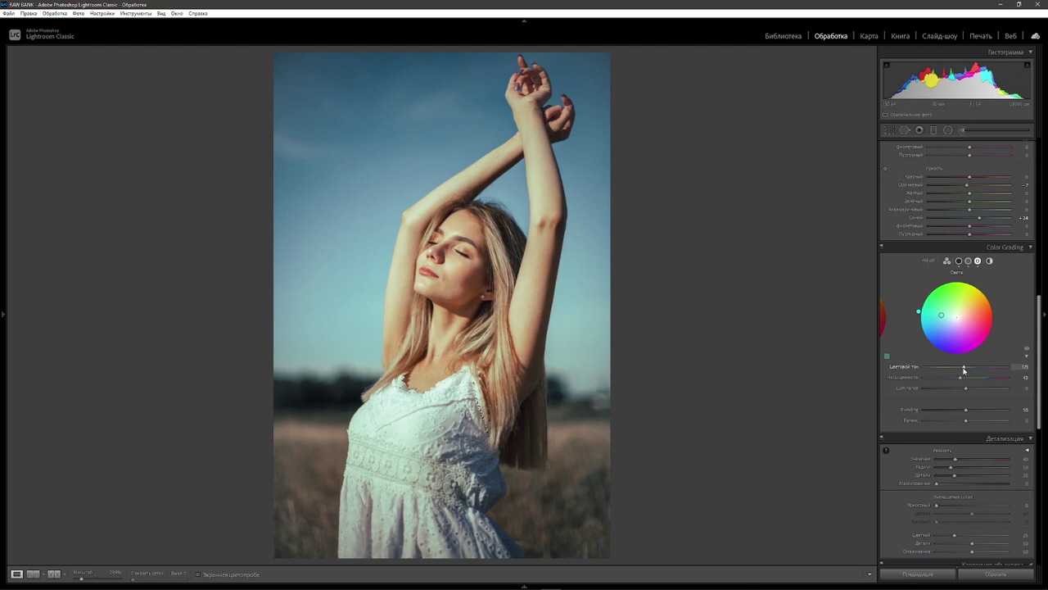
double_click(964, 368)
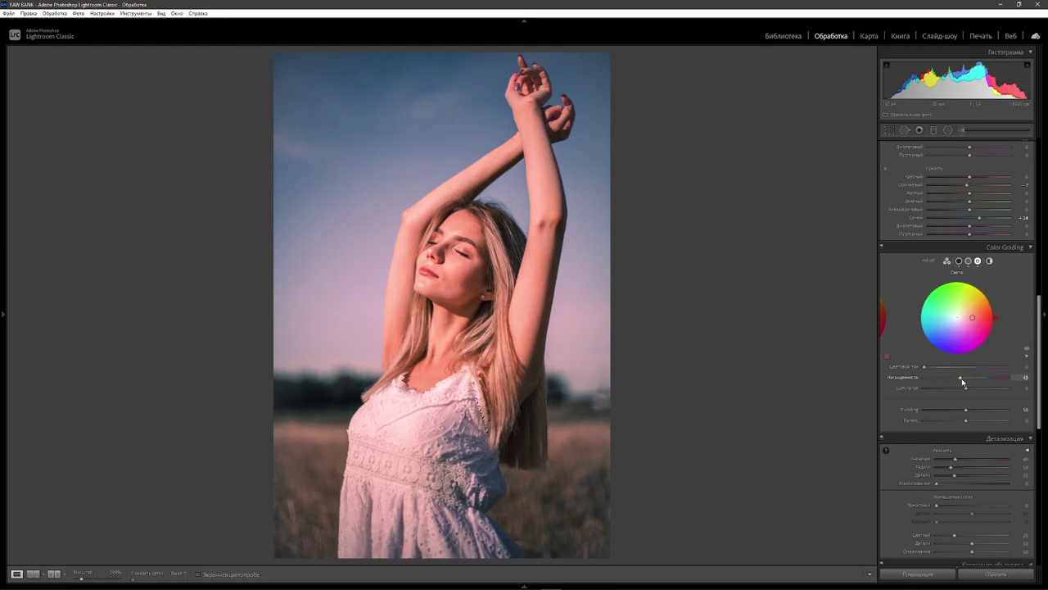
double_click(962, 379)
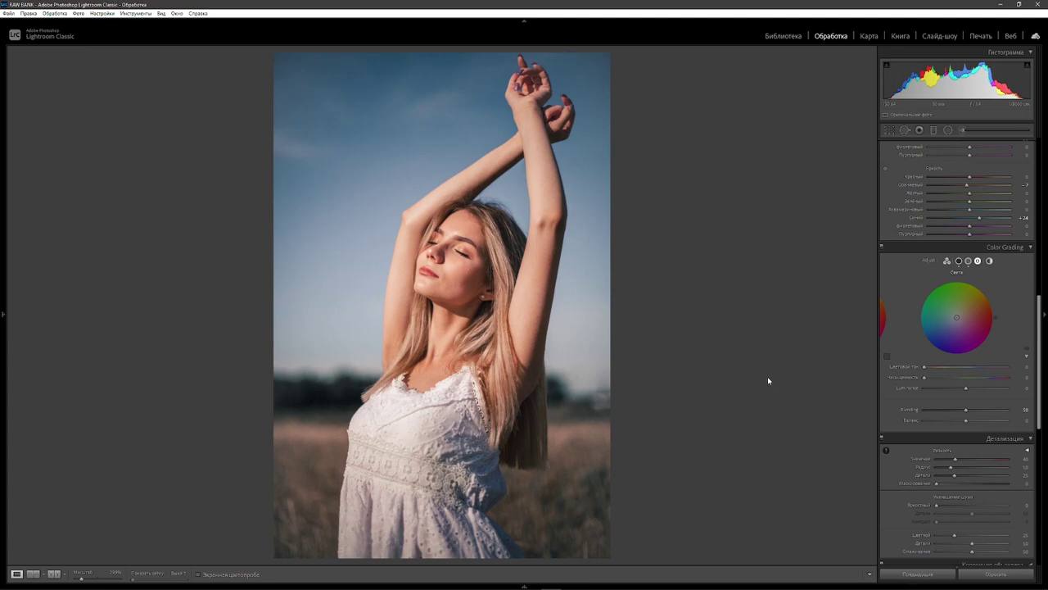
key(z)
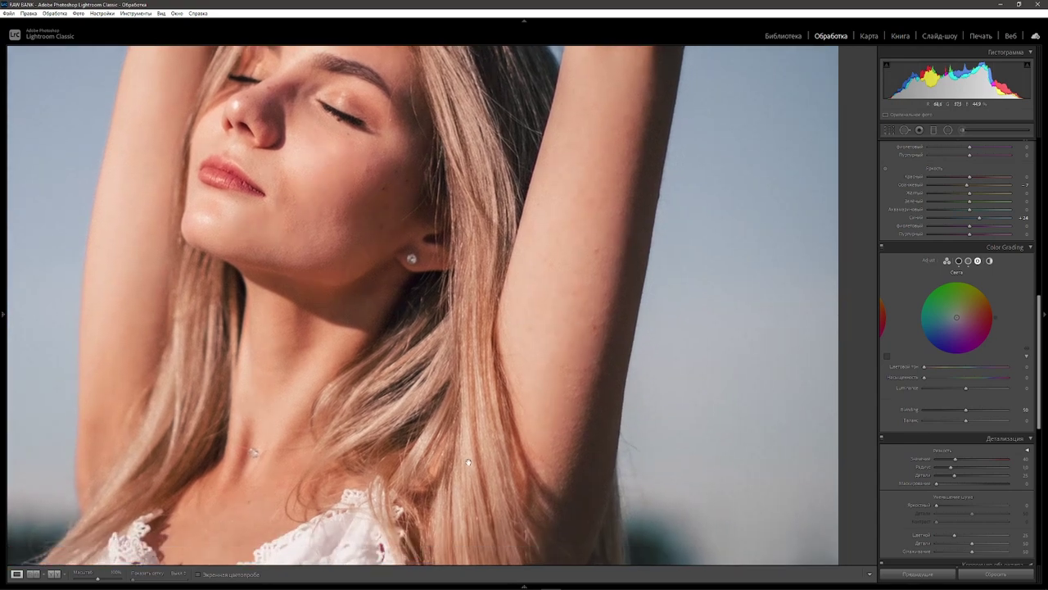
drag(468, 463, 423, 299)
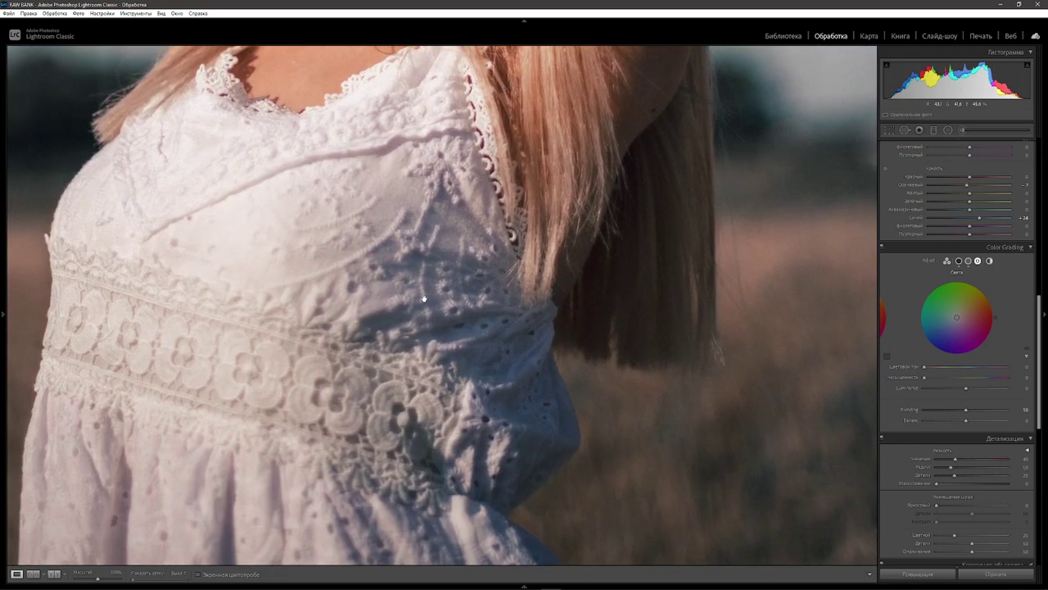
click(427, 300)
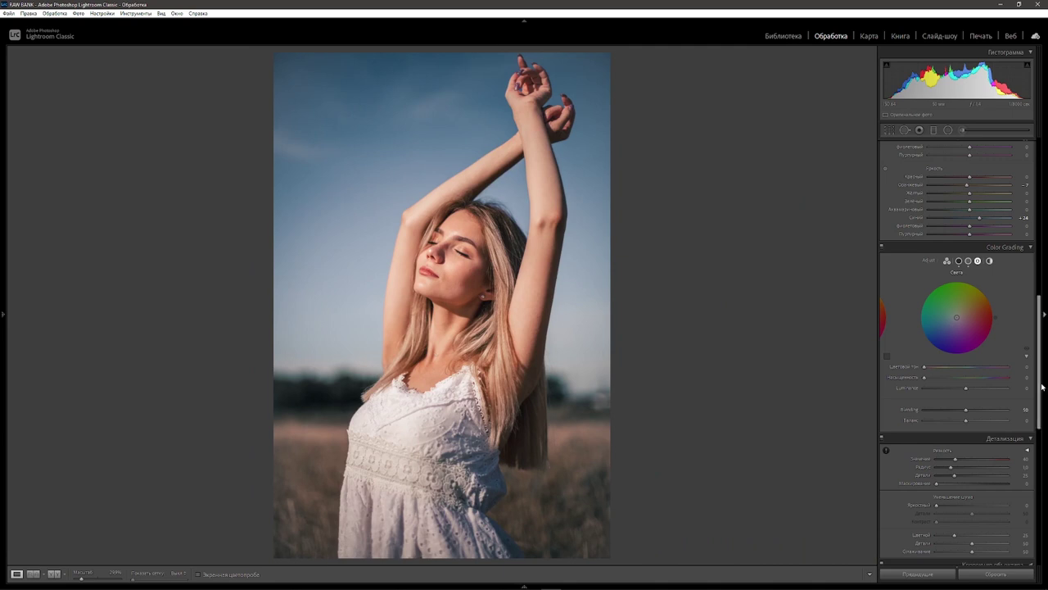
Raise Vibrance to about +16 in the Basic panel and compare before and after
scroll(1042, 369, up, 2)
scroll(1008, 344, up, 10)
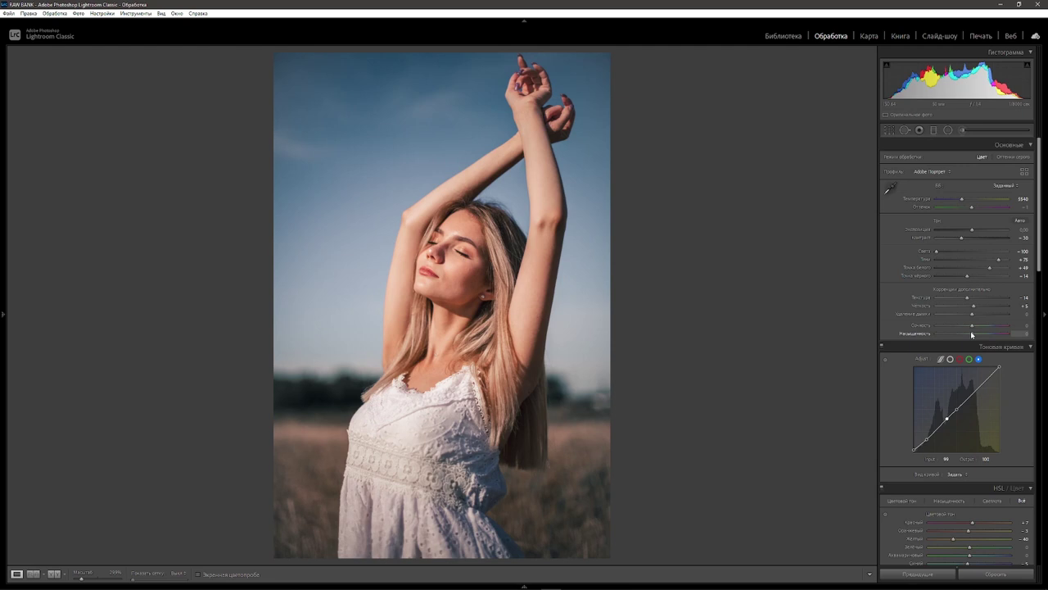
drag(973, 326, 982, 327)
drag(981, 328, 980, 328)
drag(980, 327, 978, 327)
key(backslash)
key(backslash)
Lift the RGB point curve's black endpoint for matte shadows and reshape the lower curve points
click(950, 360)
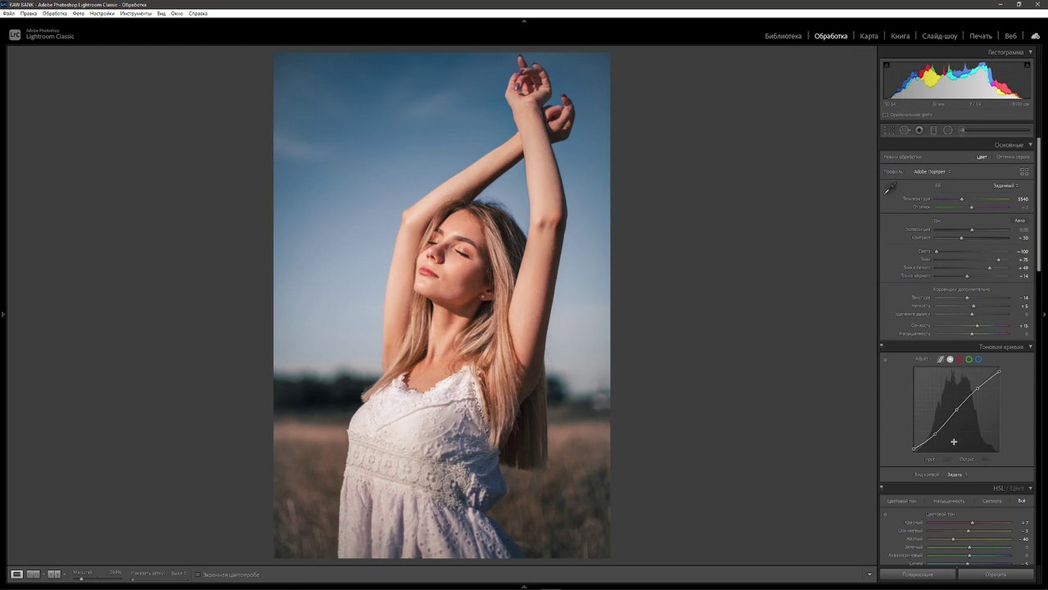
mouse_move(936, 435)
drag(937, 434, 939, 438)
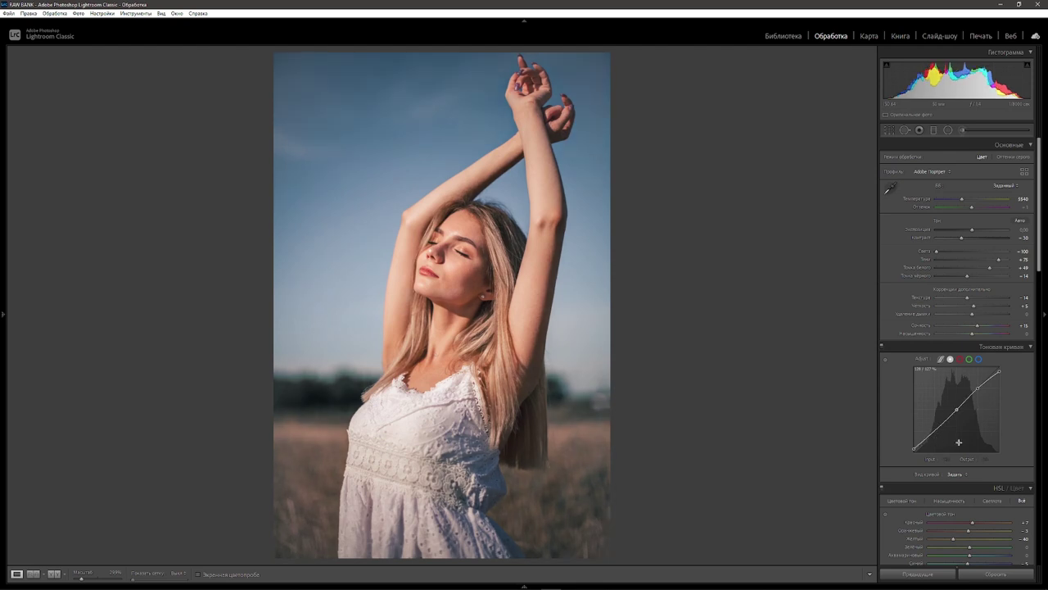
mouse_move(914, 449)
drag(914, 448, 870, 399)
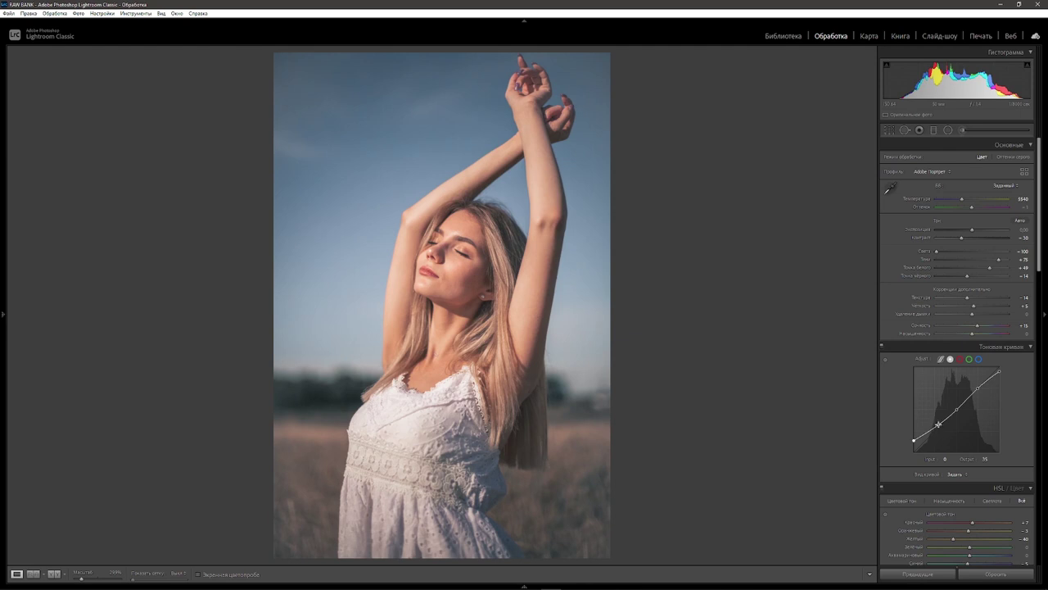
drag(939, 423, 942, 459)
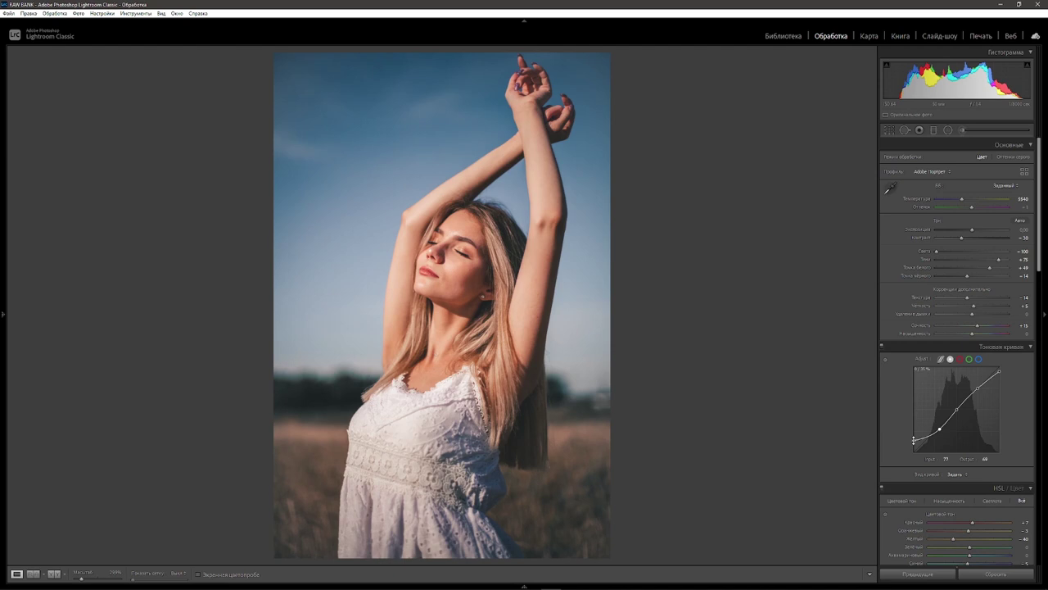
drag(914, 440, 910, 445)
drag(909, 446, 907, 447)
Draw a large, softly feathered radial mask over the upper-left sky with saturation reset to 0
click(948, 131)
mouse_move(287, 159)
mouse_down()
mouse_move(332, 284)
mouse_move(512, 359)
mouse_up()
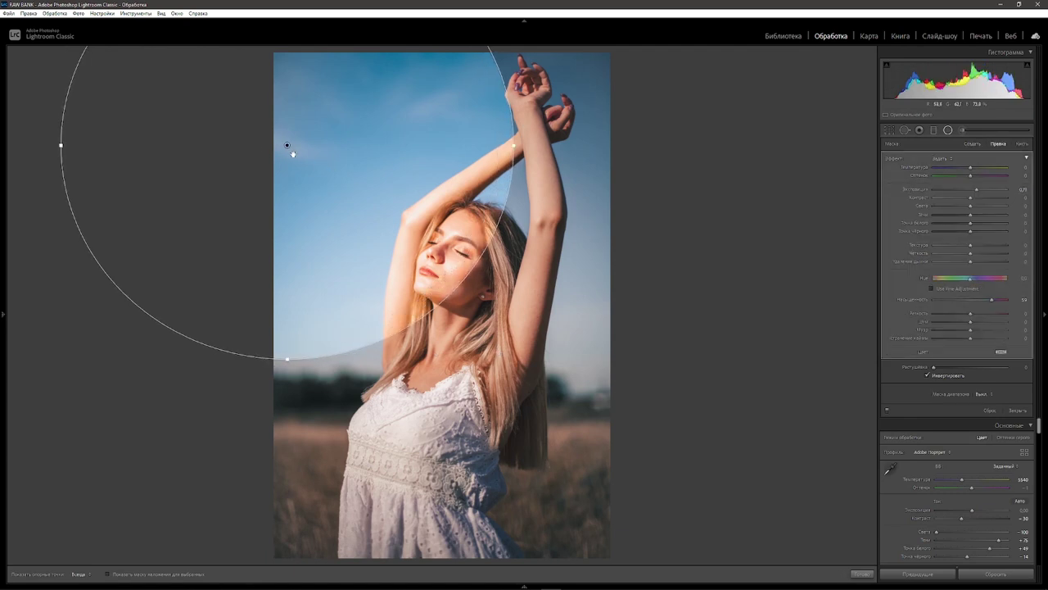
double_click(993, 303)
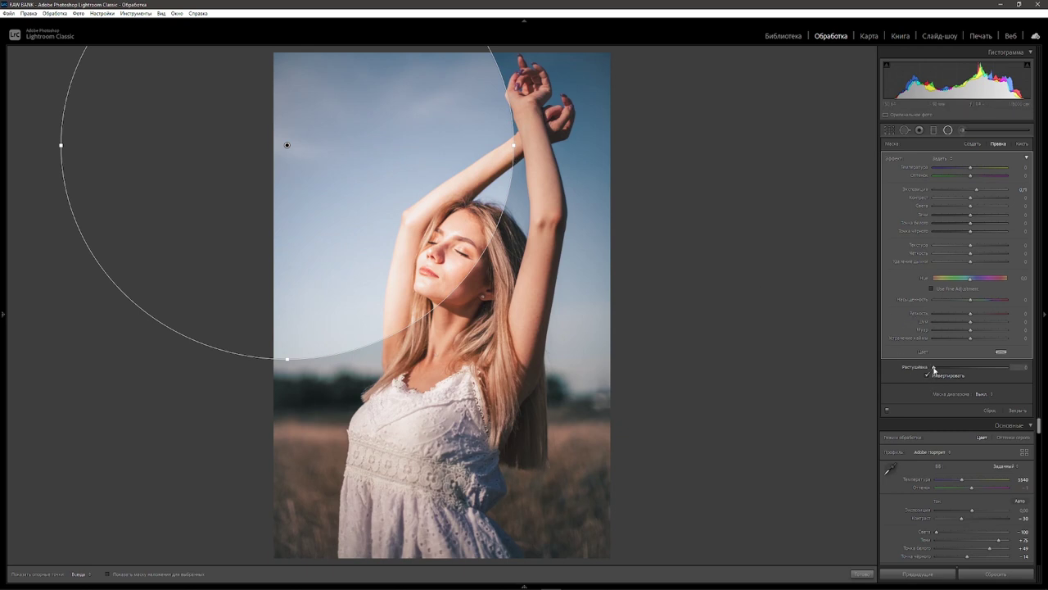
drag(934, 367, 979, 376)
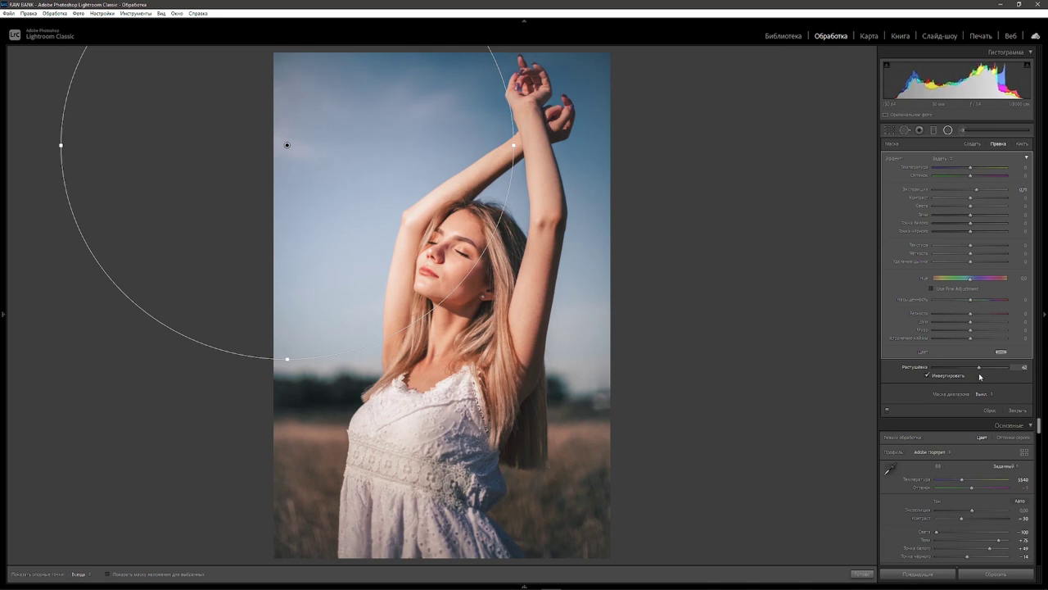
mouse_move(287, 145)
mouse_down()
mouse_move(314, 124)
mouse_move(319, 108)
mouse_move(311, 110)
mouse_up()
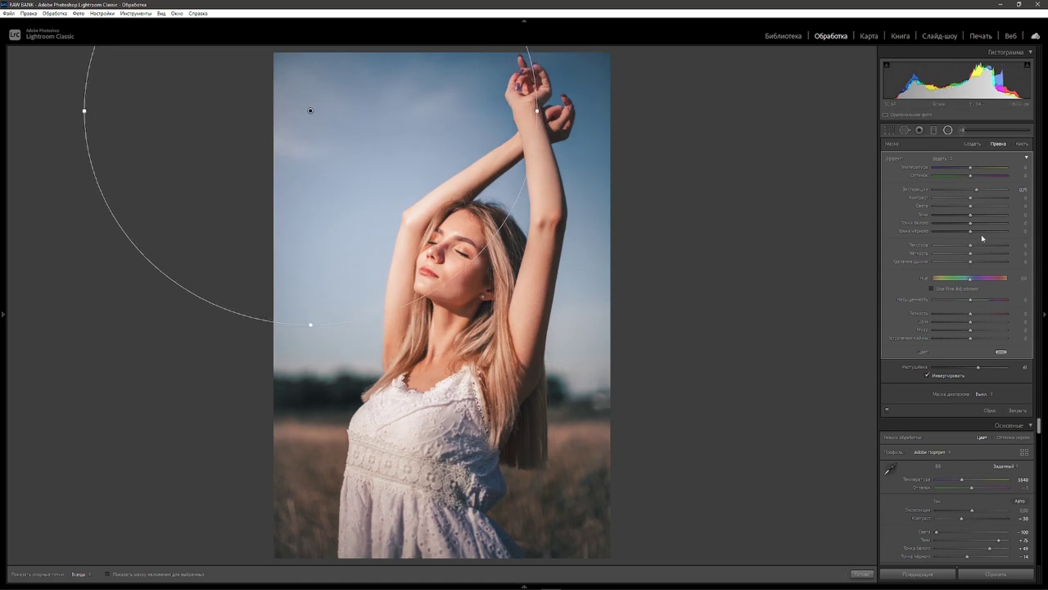
Warm the masked area and brighten it to about +0.71 exposure, then close the filter
drag(972, 169, 981, 170)
drag(977, 190, 982, 191)
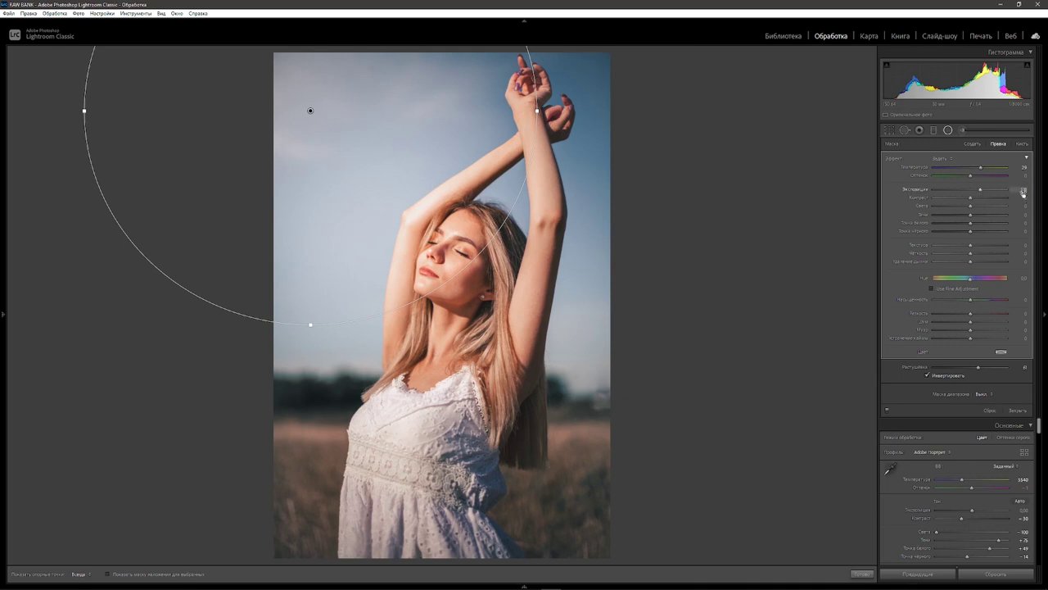
key(shift+m)
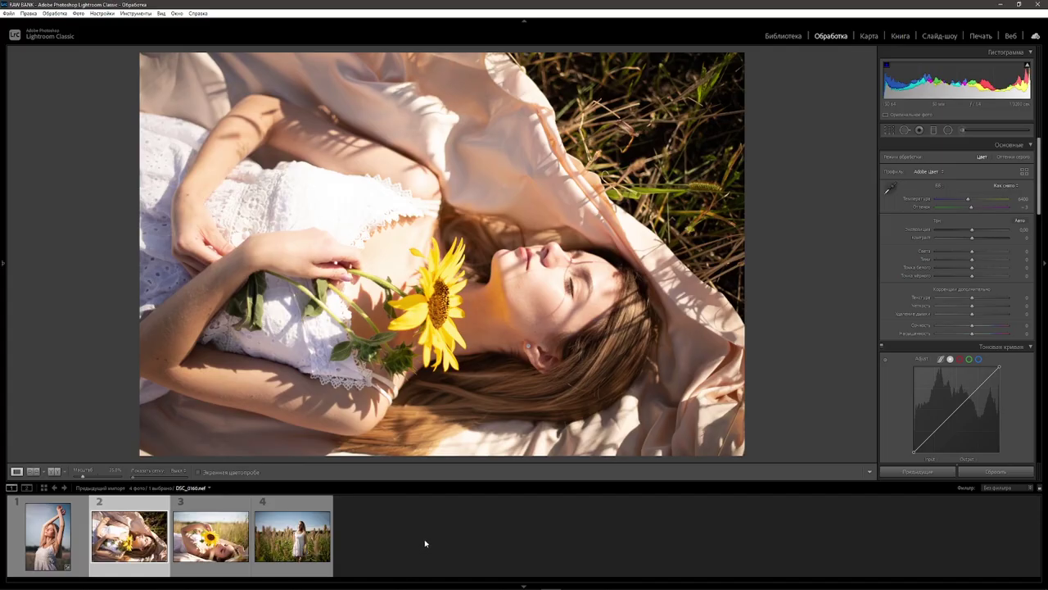
Preview the sunflower and standing field shots, then return to the edited raised-arms portrait
click(210, 534)
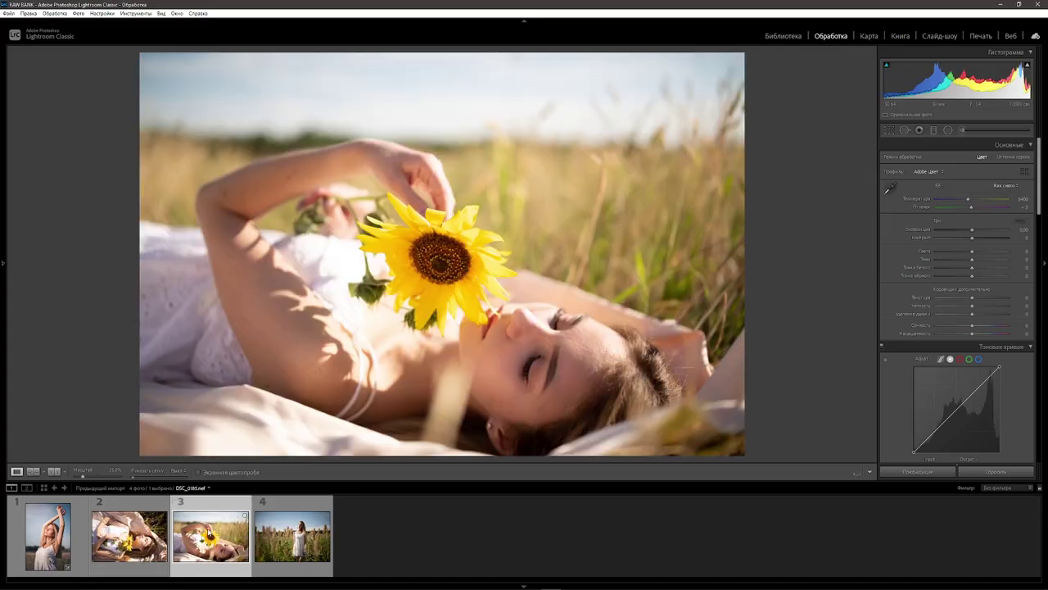
click(305, 526)
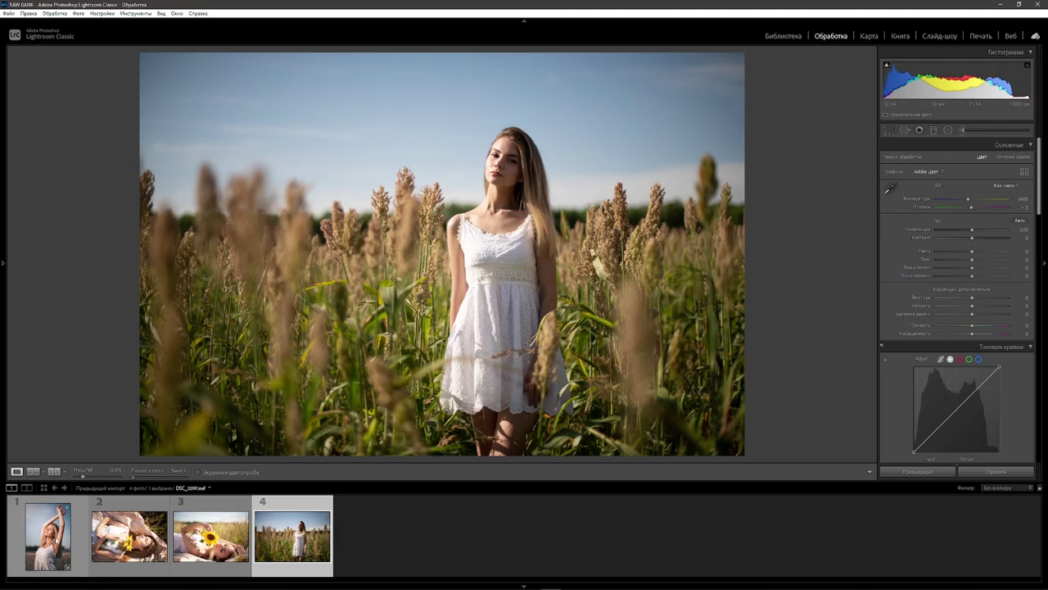
click(49, 540)
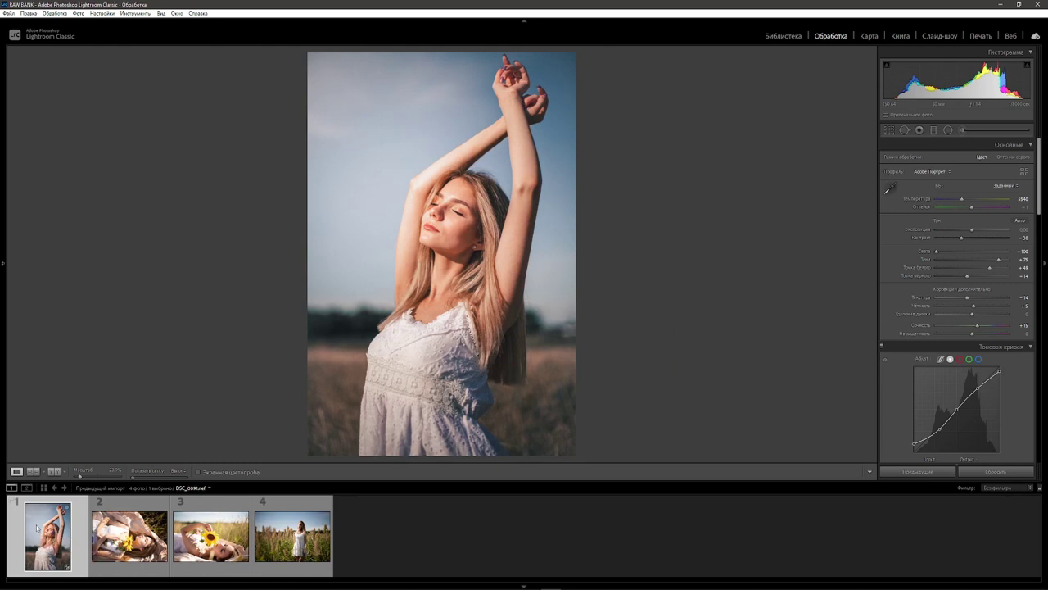
Sync the portrait's settings, including Treatment & Profile, to all four photos in the series
key(ctrl+a)
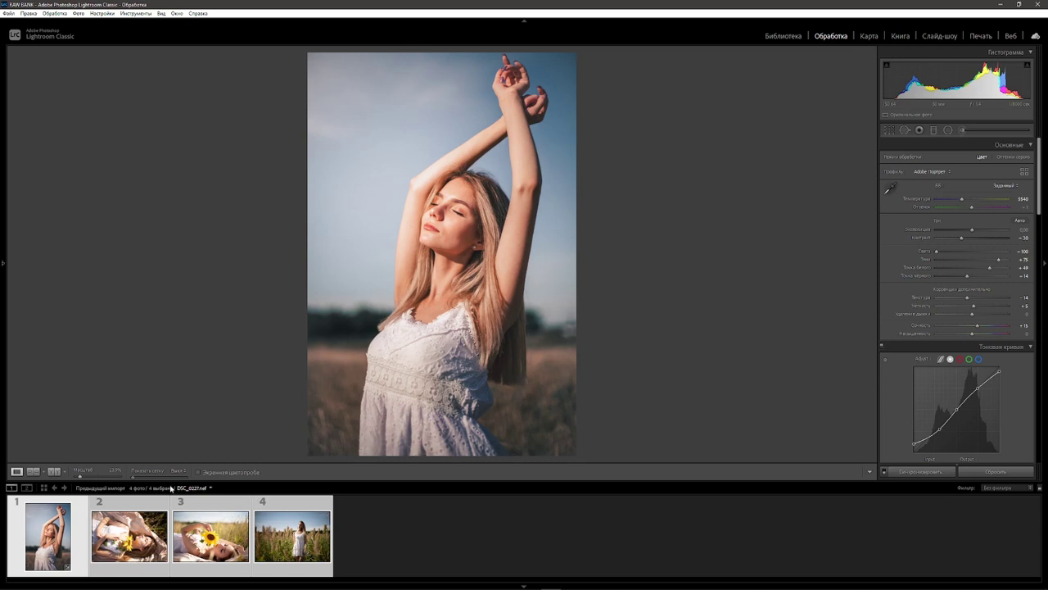
click(922, 473)
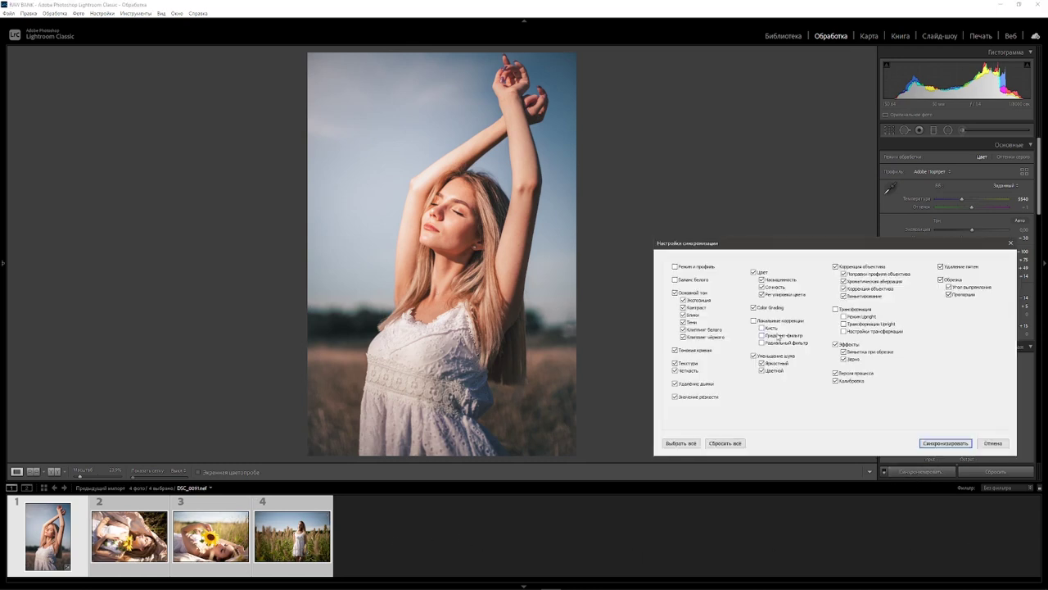
click(676, 267)
click(946, 443)
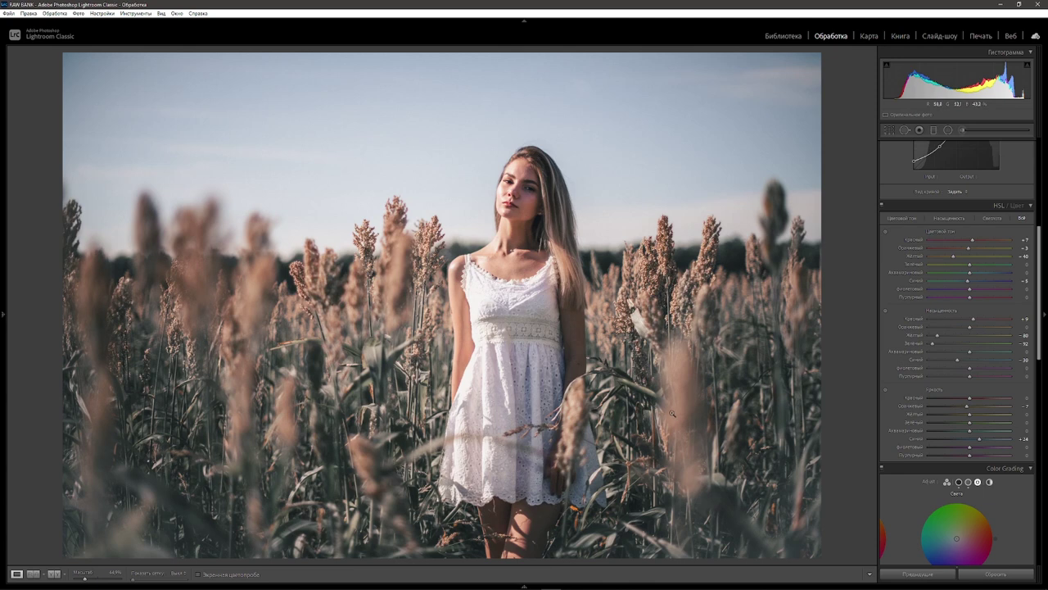
Ease the standing portrait's green saturation to -54 and blues toward -10, then move to the sunflower shot
drag(932, 345, 944, 344)
drag(958, 361, 968, 362)
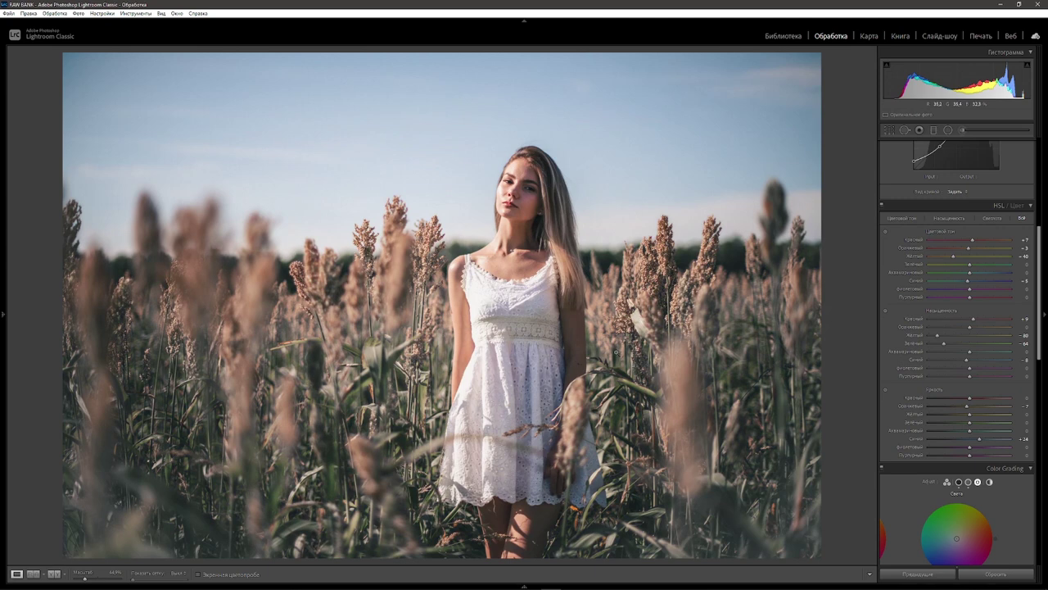
key(Right)
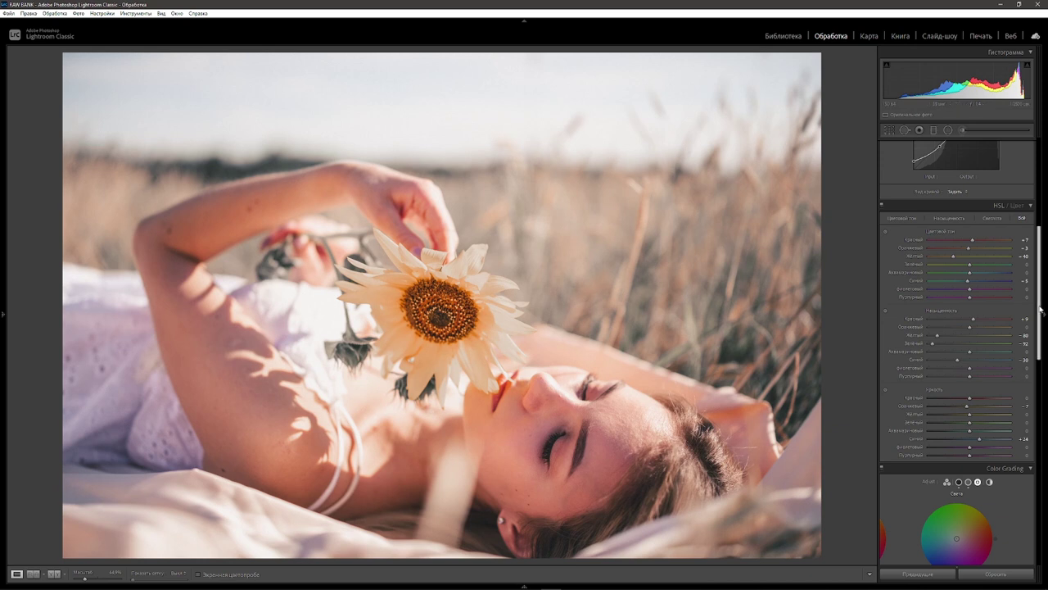
Raise the HSL Yellow saturation to bring back the sunflower's yellow
scroll(1045, 363, down, 5)
scroll(1046, 364, down, 2)
scroll(1045, 344, up, 4)
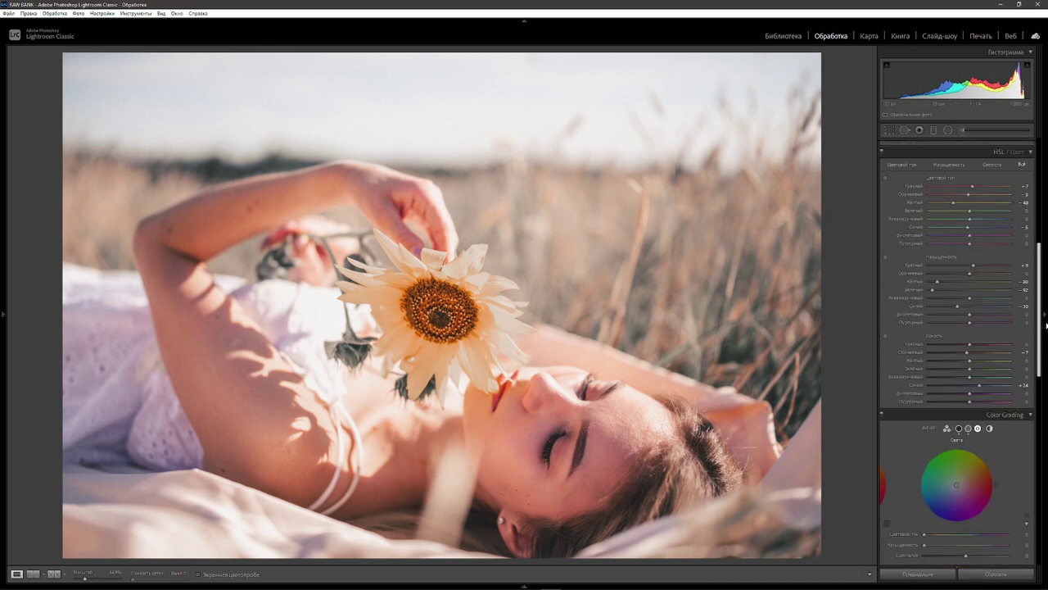
scroll(1045, 328, up, 1)
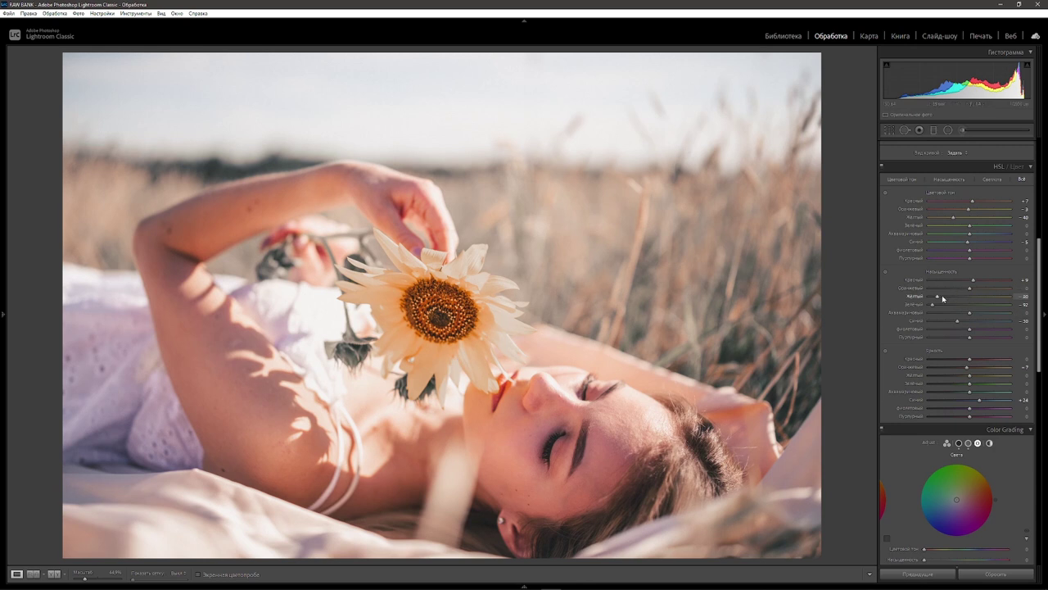
drag(939, 298, 951, 298)
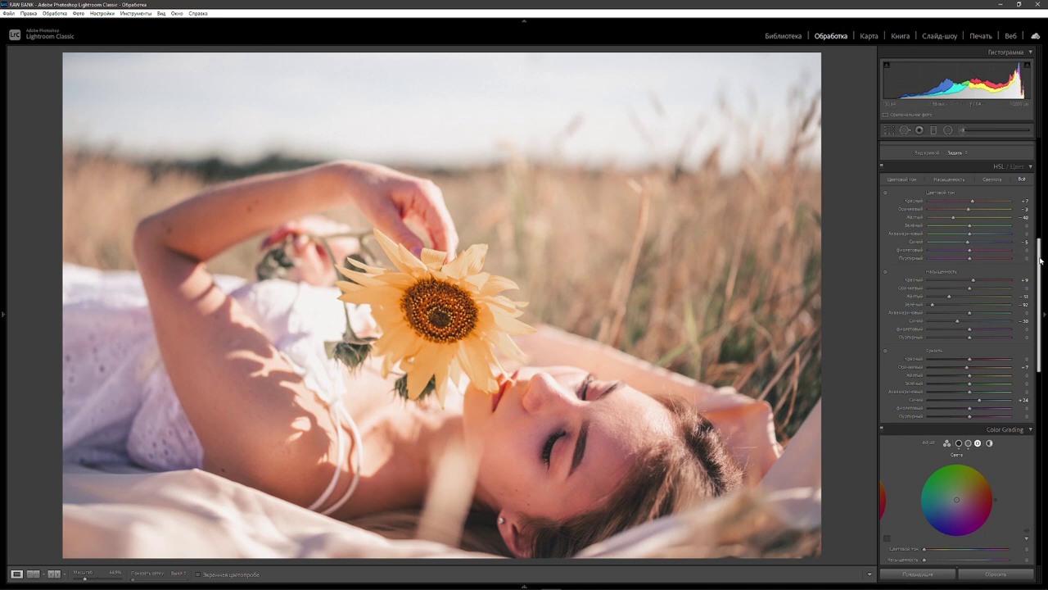
Lower exposure slightly, cool temperature to about 5421 and reduce vibrance a little
drag(1041, 261, 1041, 179)
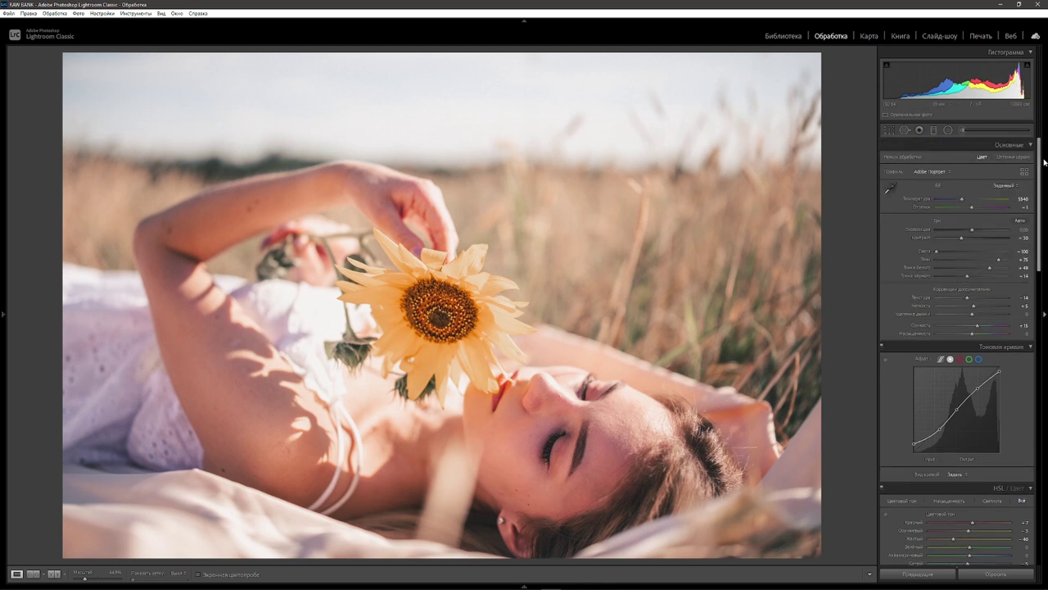
drag(1041, 221, 1041, 205)
drag(973, 233, 957, 239)
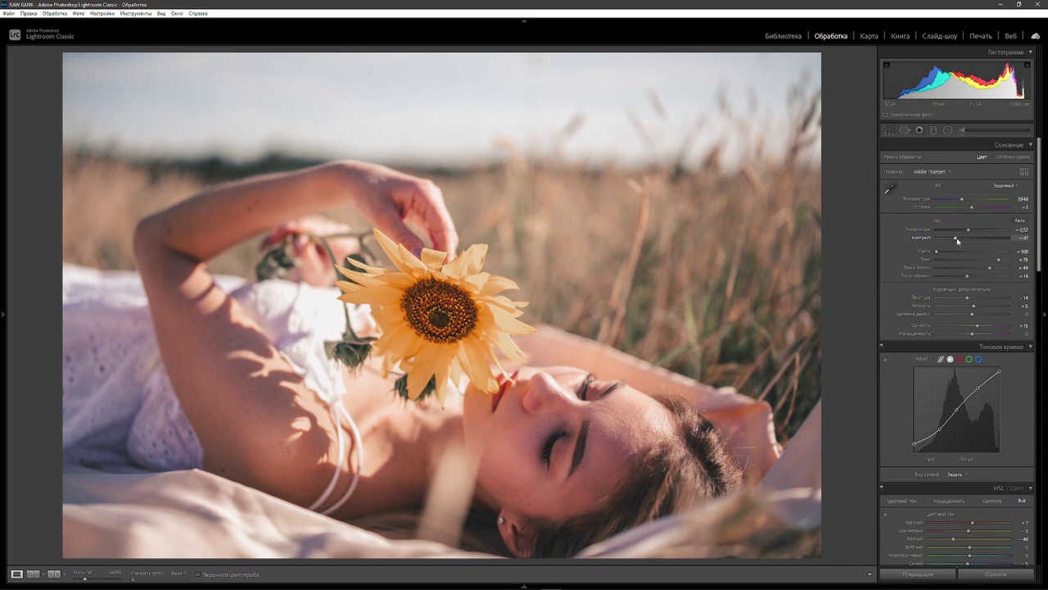
drag(963, 198, 961, 198)
drag(977, 326, 975, 328)
Compare the sunflower edit before and after, then return to the raised-arms portrait
key(backslash)
key(backslash)
key(backslash)
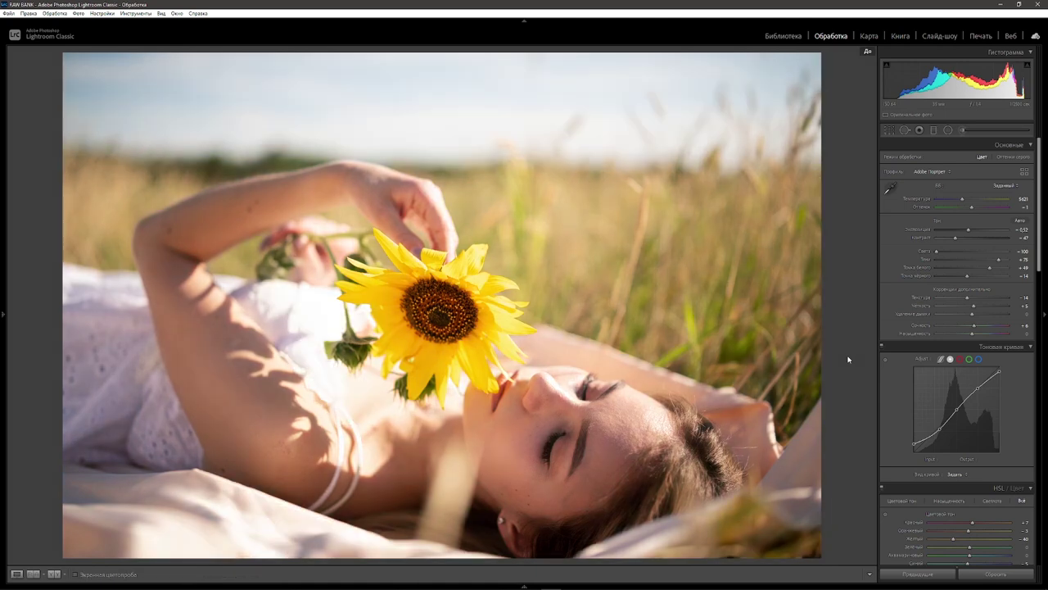
key(backslash)
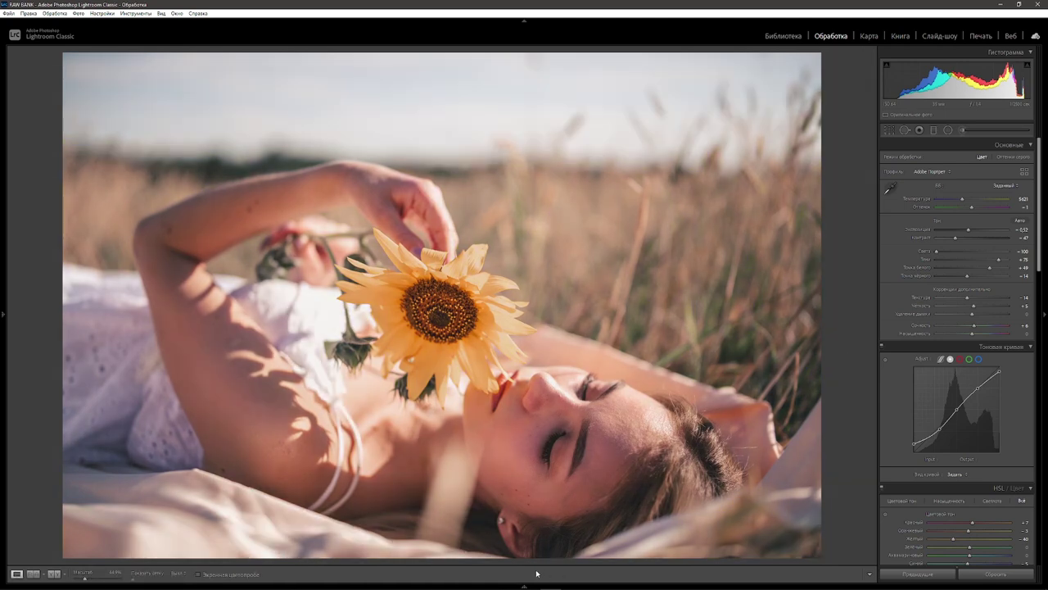
click(51, 536)
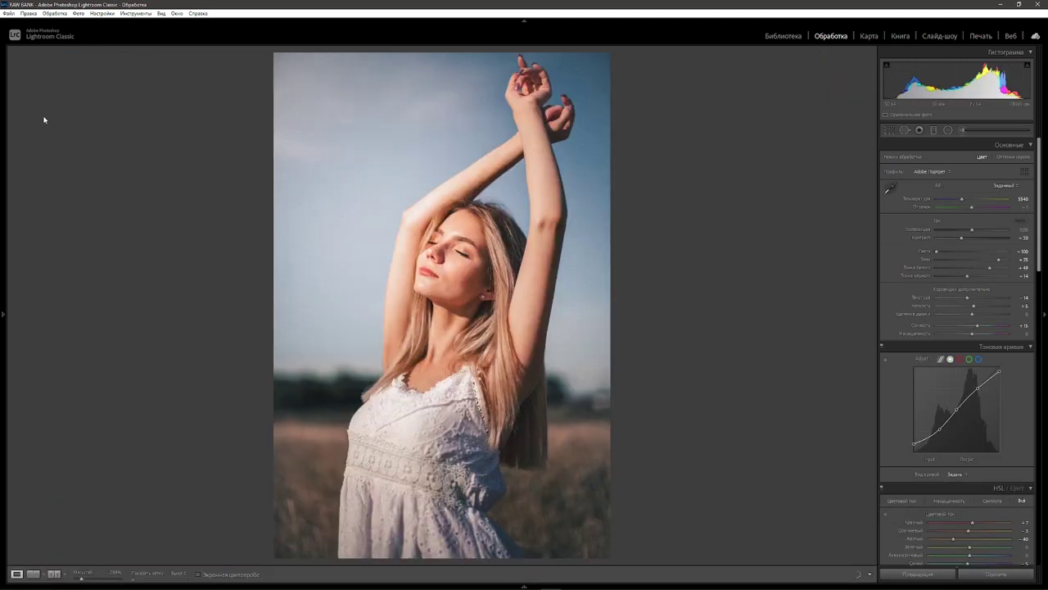
Start a new develop preset, enter its name, and untick Treatment & Profile, White Balance and Exposure
click(5, 314)
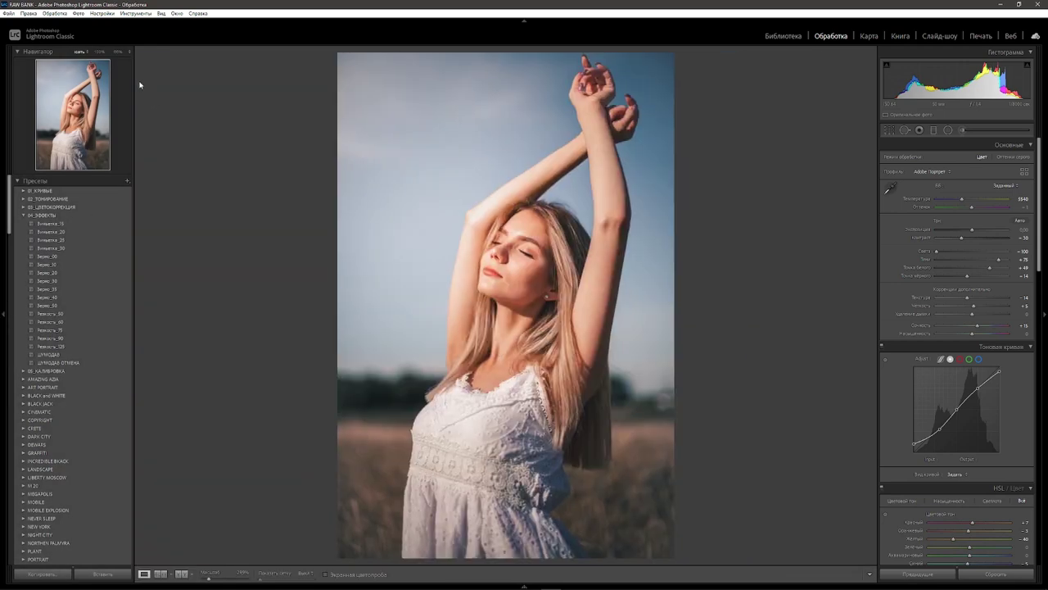
click(127, 181)
click(155, 187)
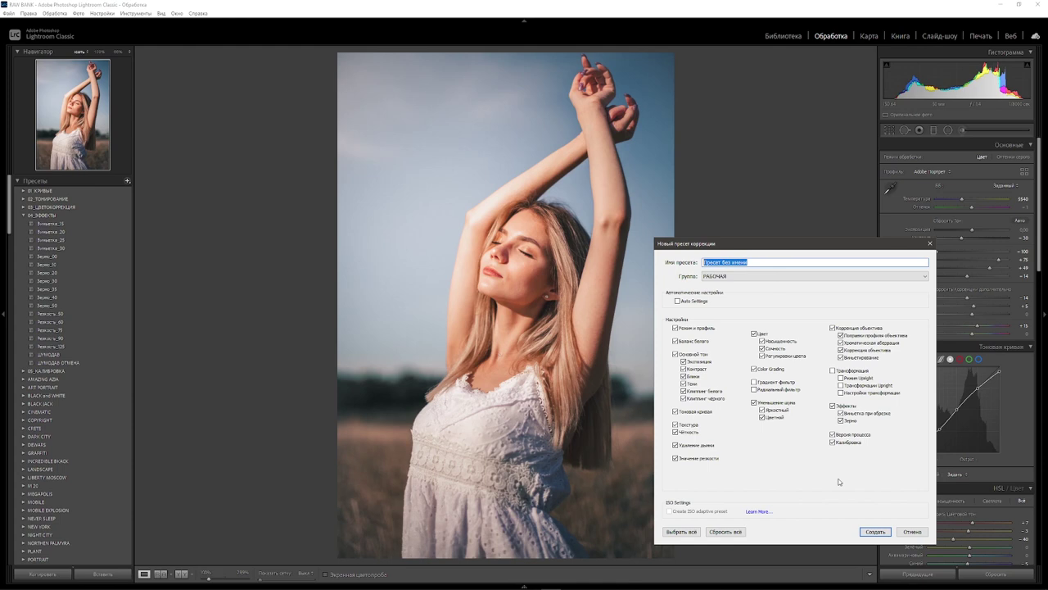
text(Maxim)
click(676, 329)
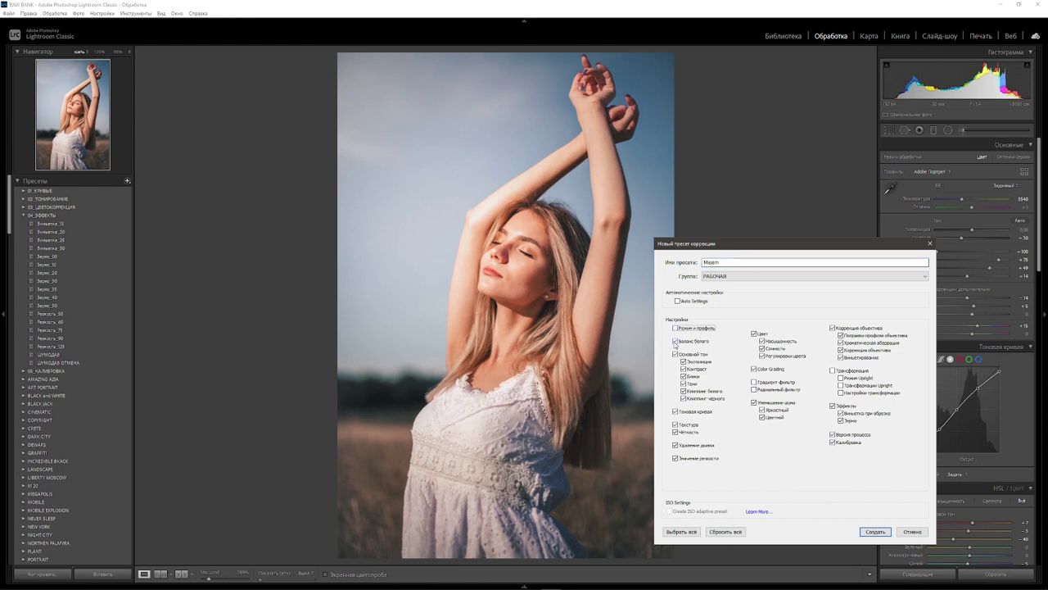
click(675, 340)
click(684, 361)
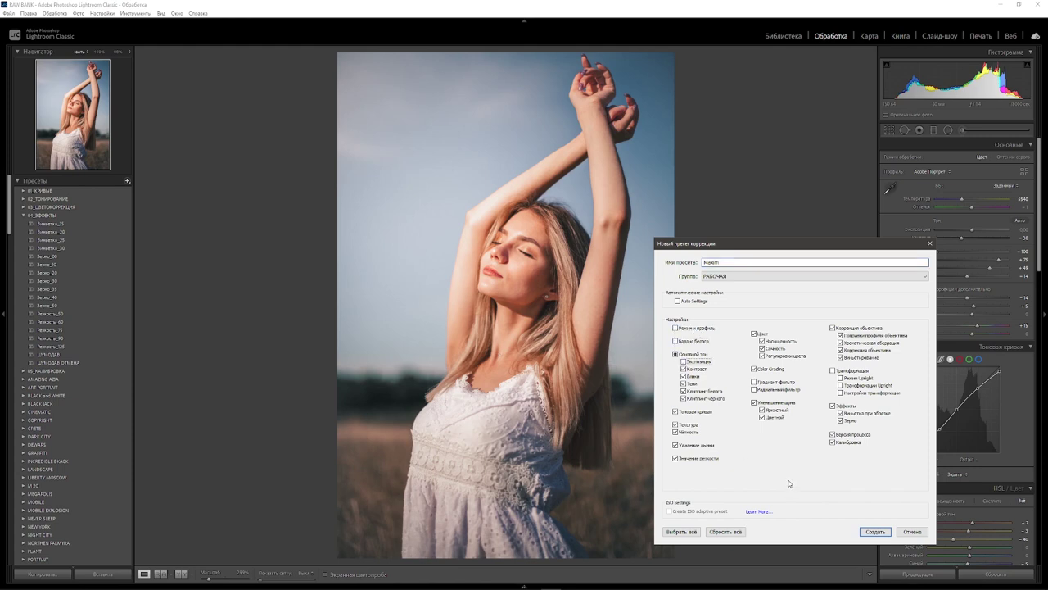